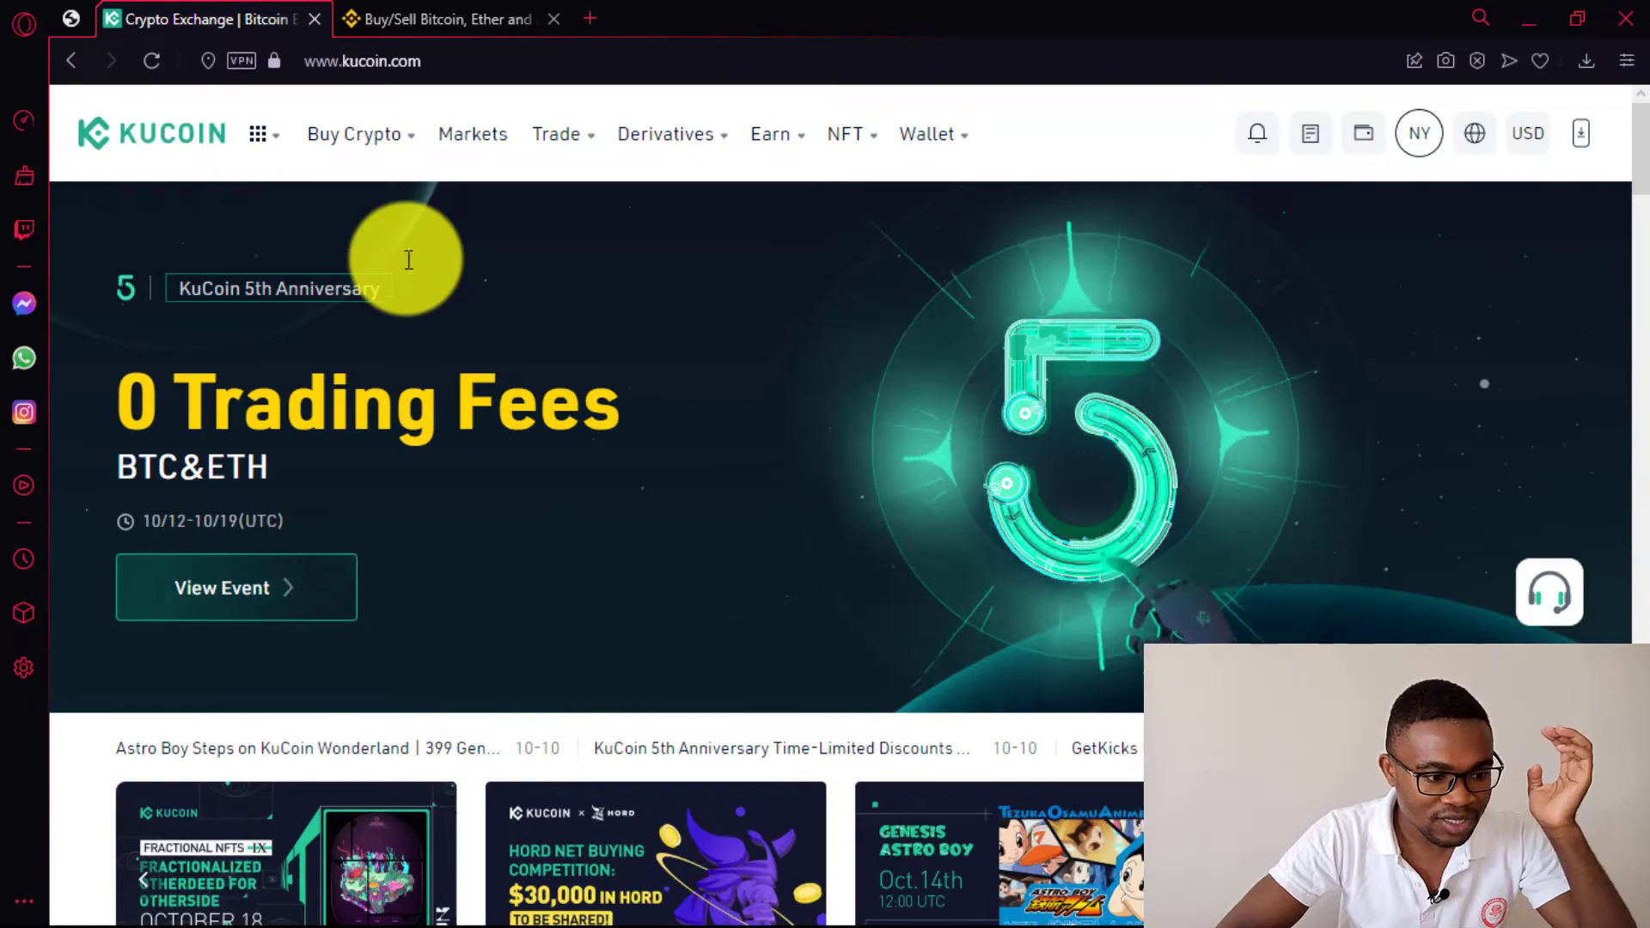
Step: Show KuCoin's wallet dropdown listing the Main, Trading and Margin accounts
{"action": "left_click", "coordinate": [436, 15]}
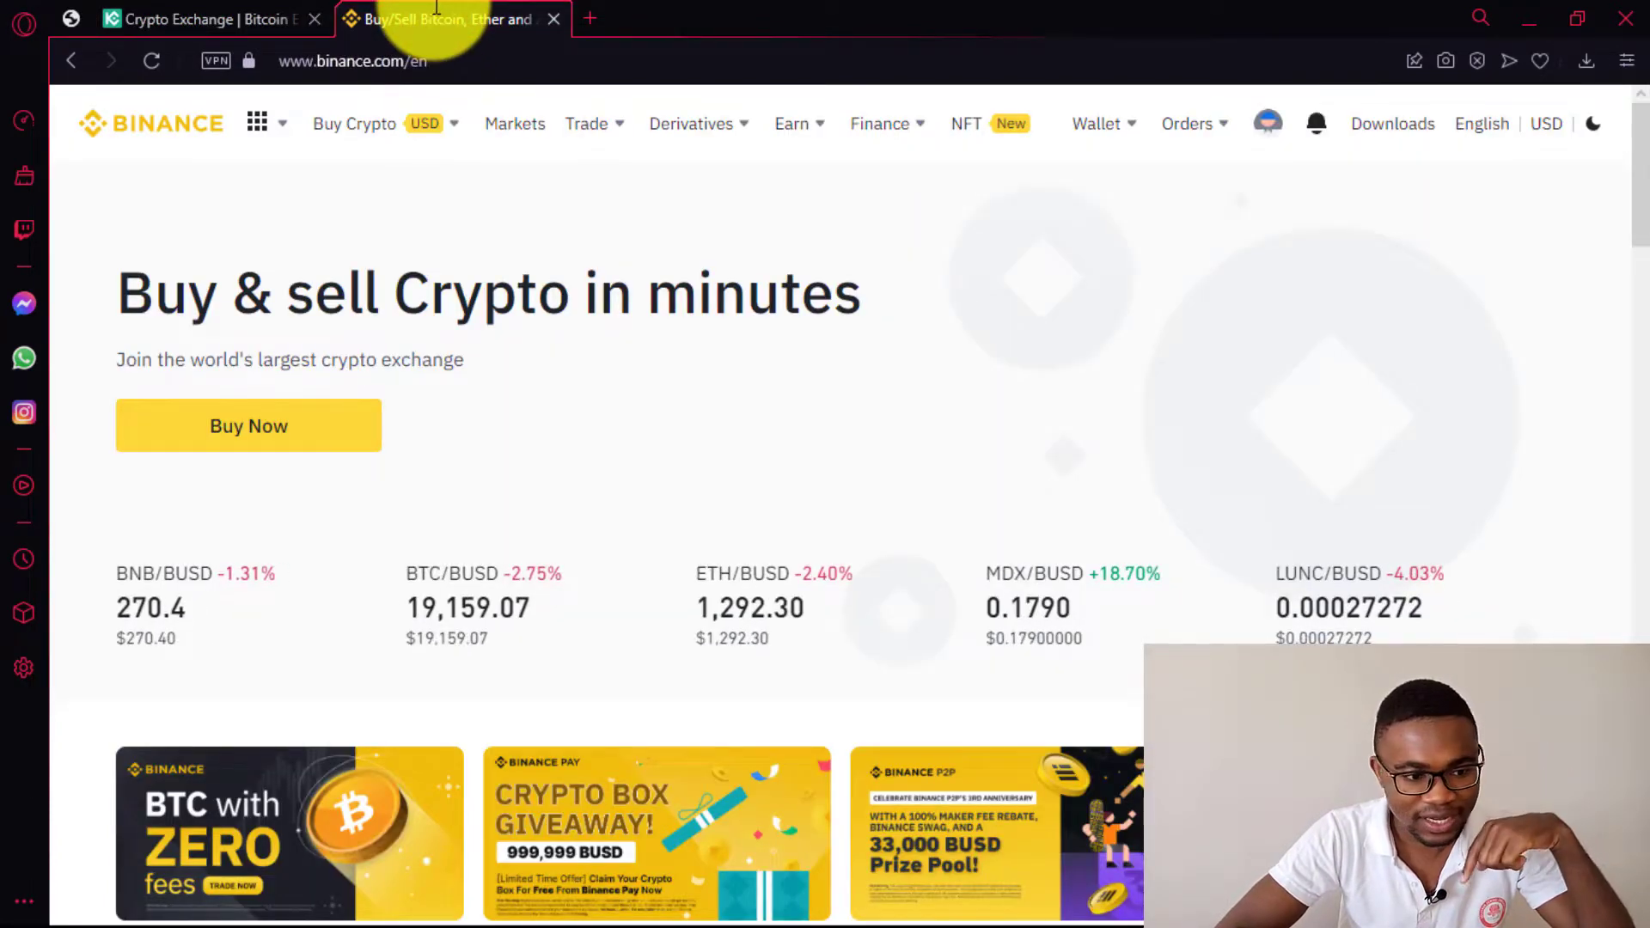
{"action": "left_click", "coordinate": [260, 13]}
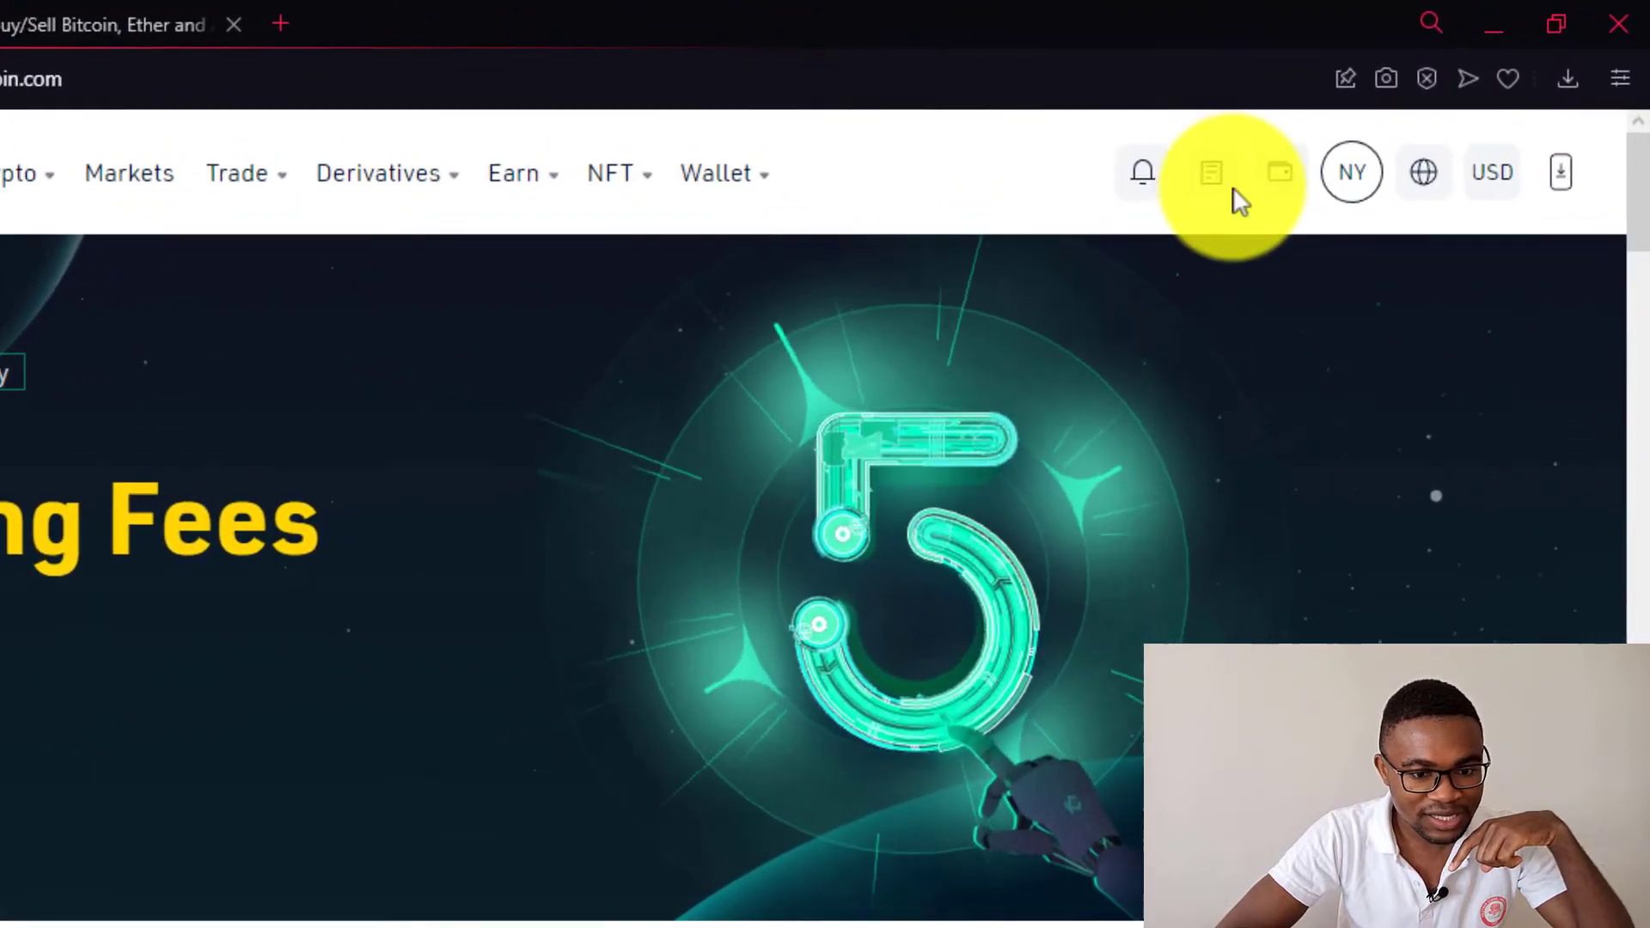
{"action": "mouse_move", "coordinate": [1366, 152]}
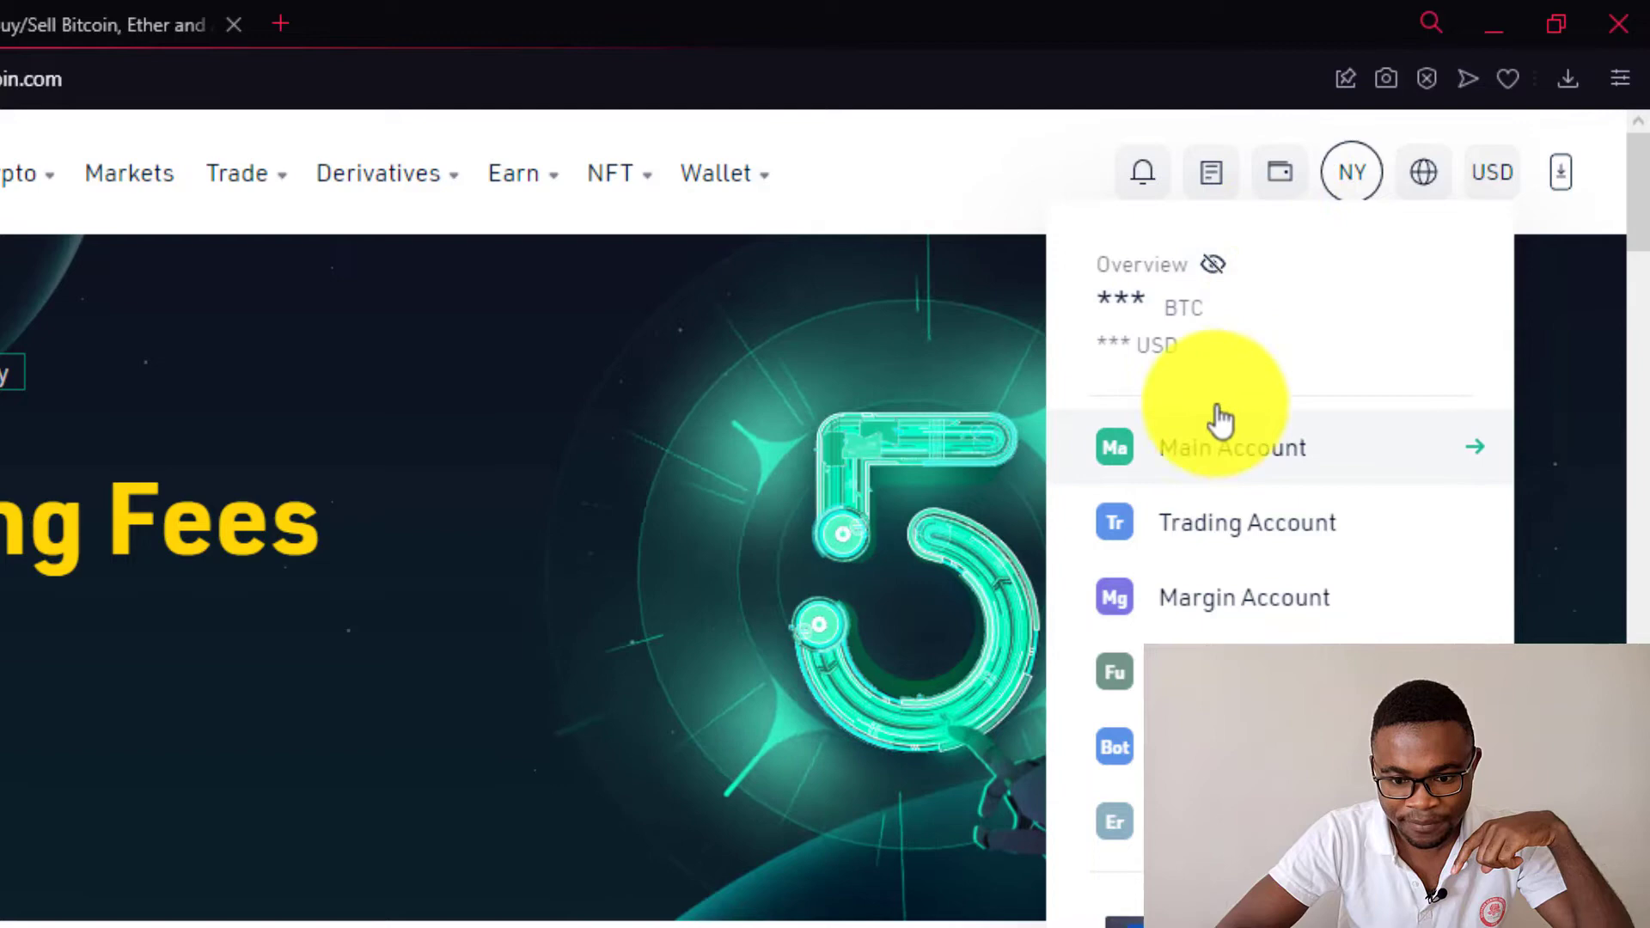
Step: Open KuCoin's Main Account (24.20012651 USDT) and load Binance's Wallet Overview in the other tab
{"action": "left_click", "coordinate": [1208, 454]}
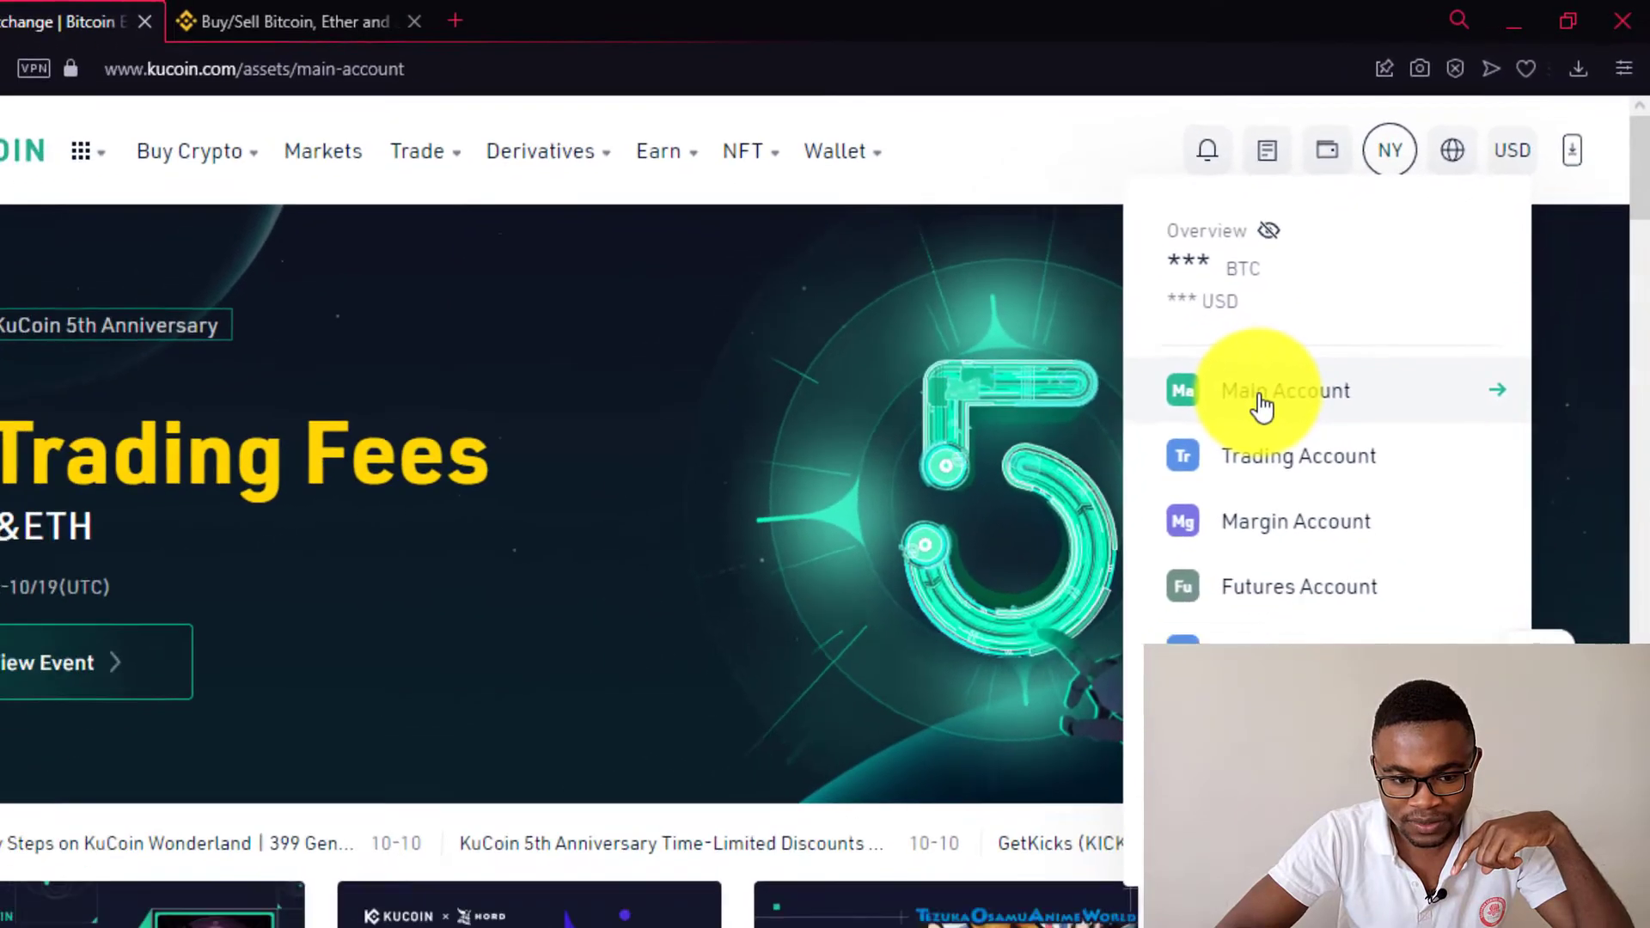
{"action": "left_click", "coordinate": [269, 11]}
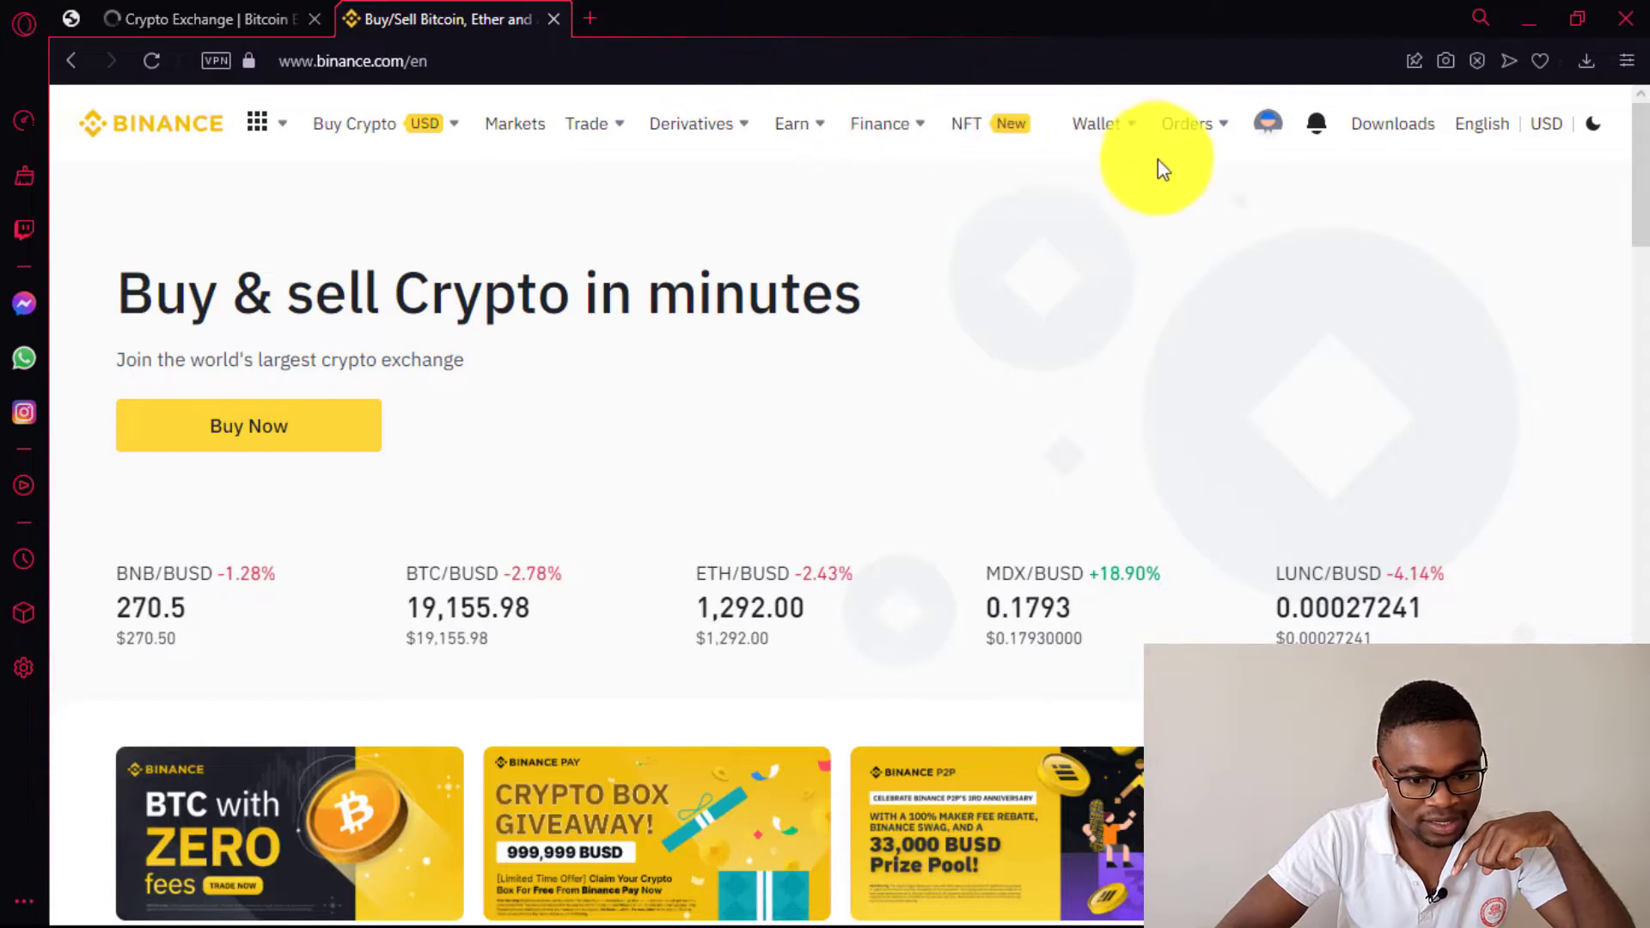
{"action": "mouse_move", "coordinate": [1163, 170]}
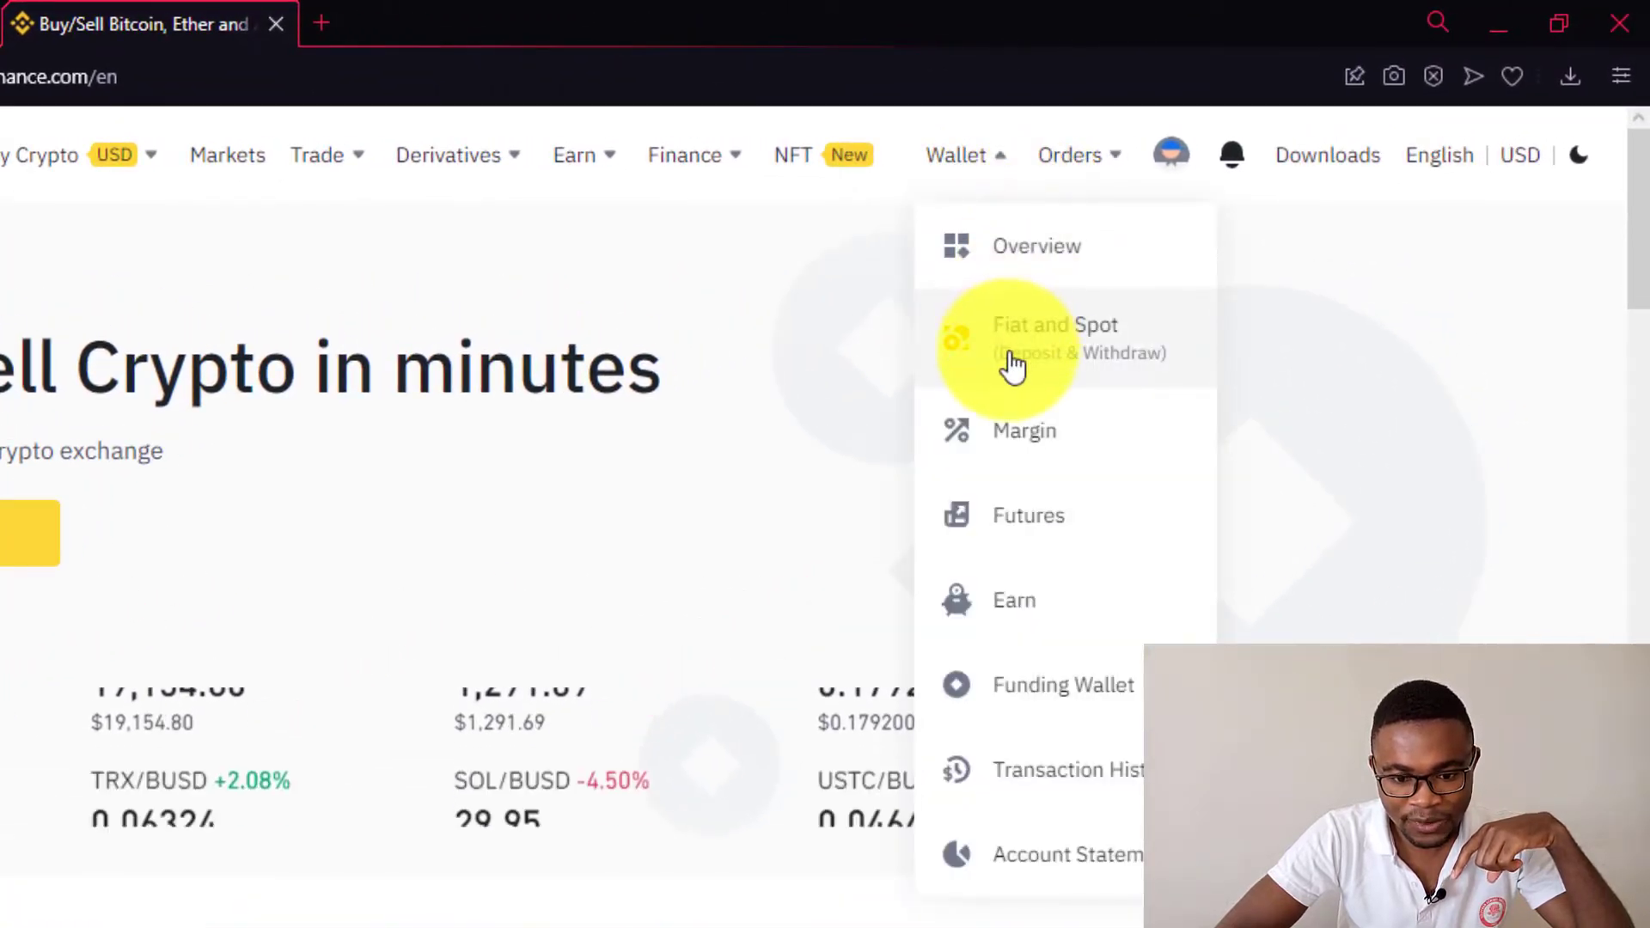
{"action": "left_click", "coordinate": [1014, 273]}
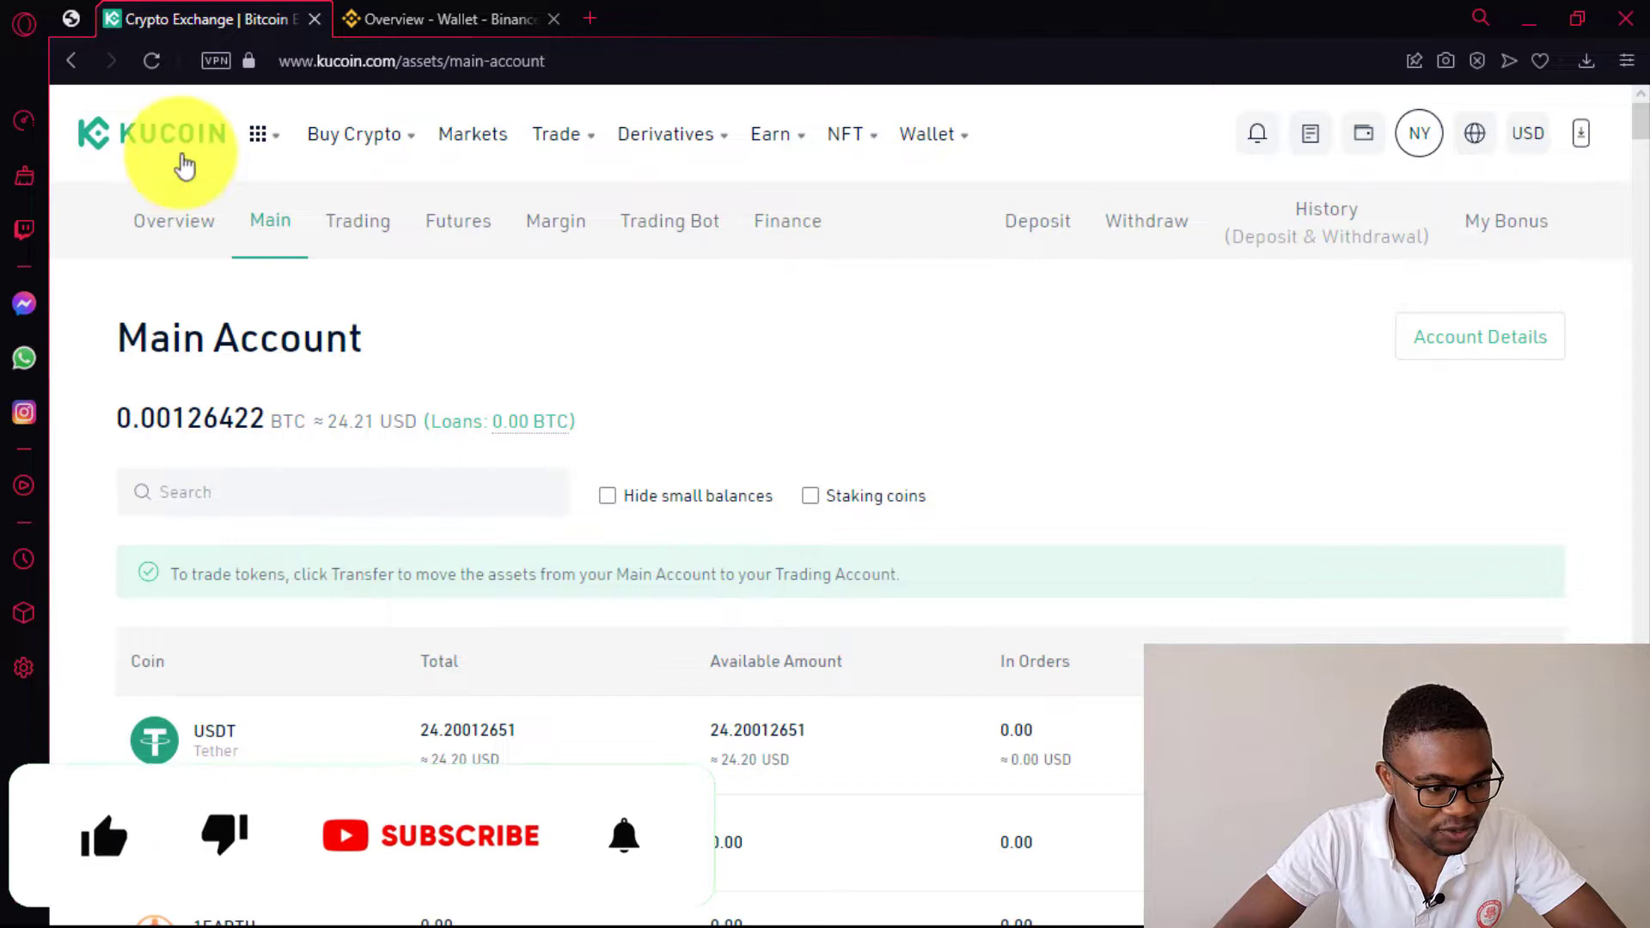
{"action": "left_click", "coordinate": [519, 17]}
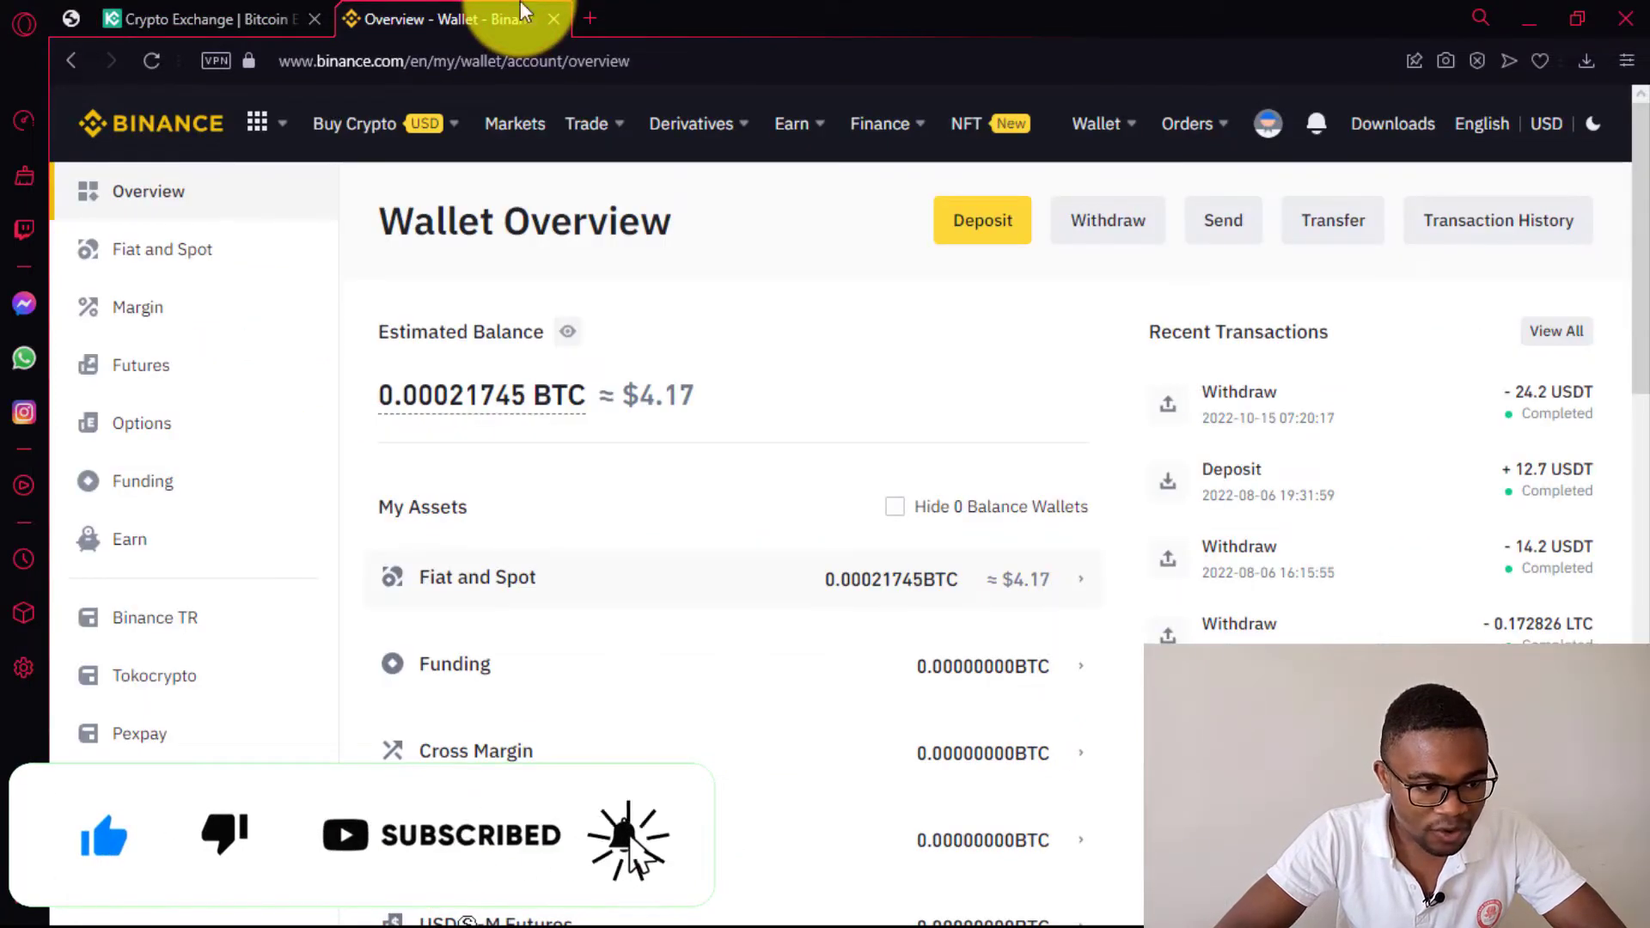
{"action": "left_click", "coordinate": [171, 17]}
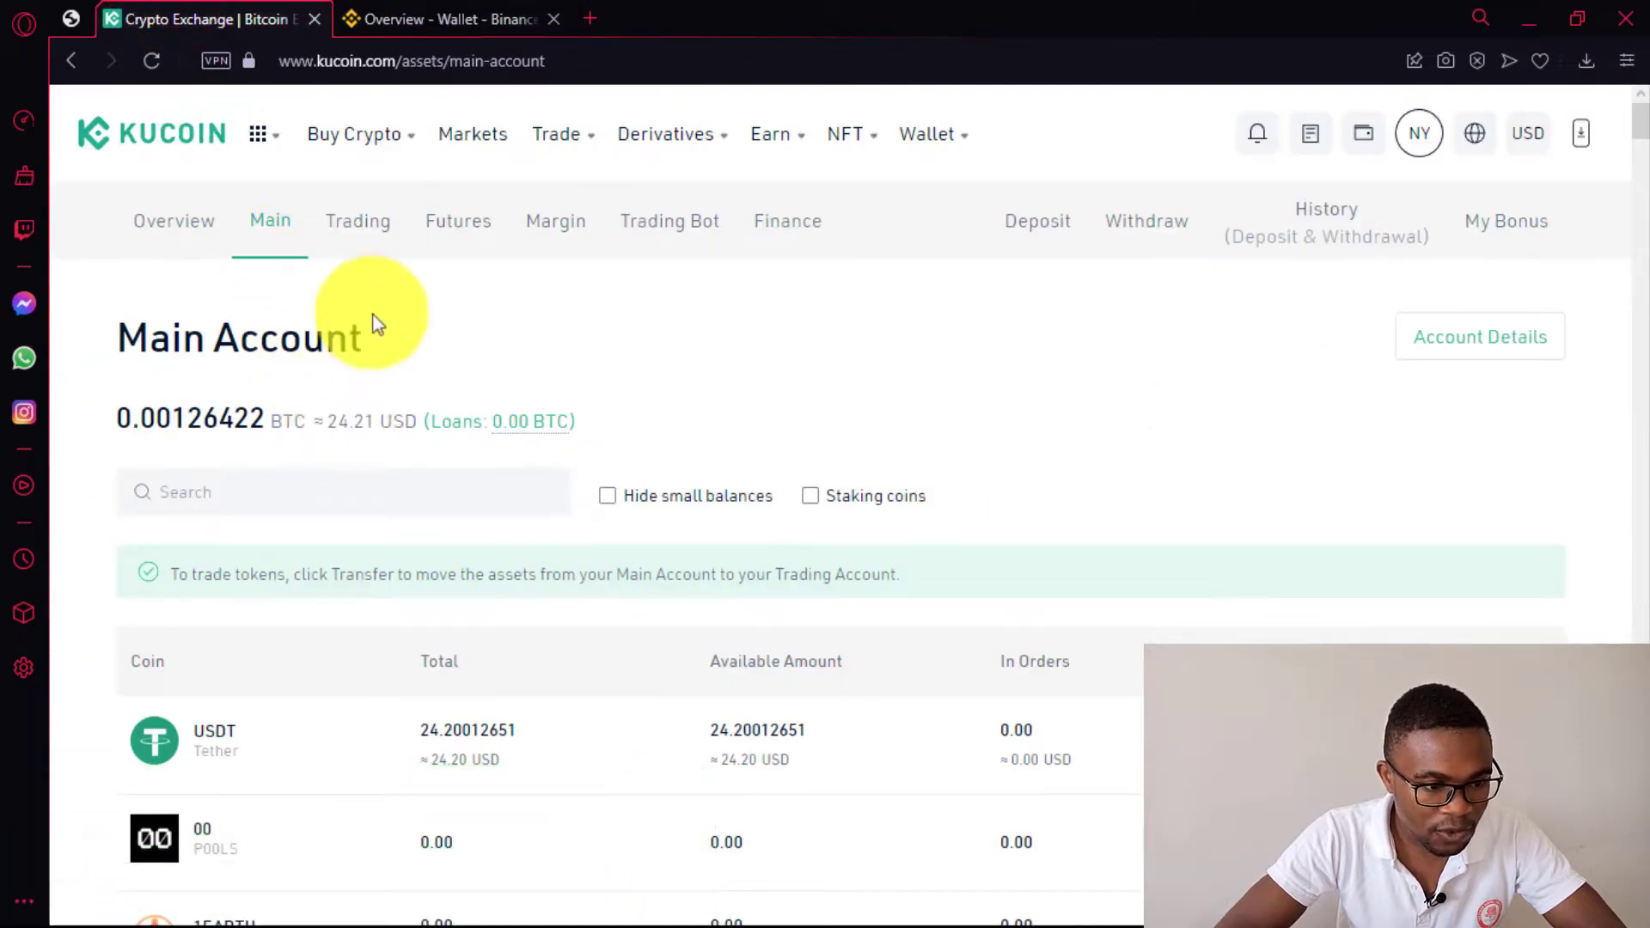
{"action": "left_click", "coordinate": [451, 19]}
{"action": "left_click", "coordinate": [263, 12]}
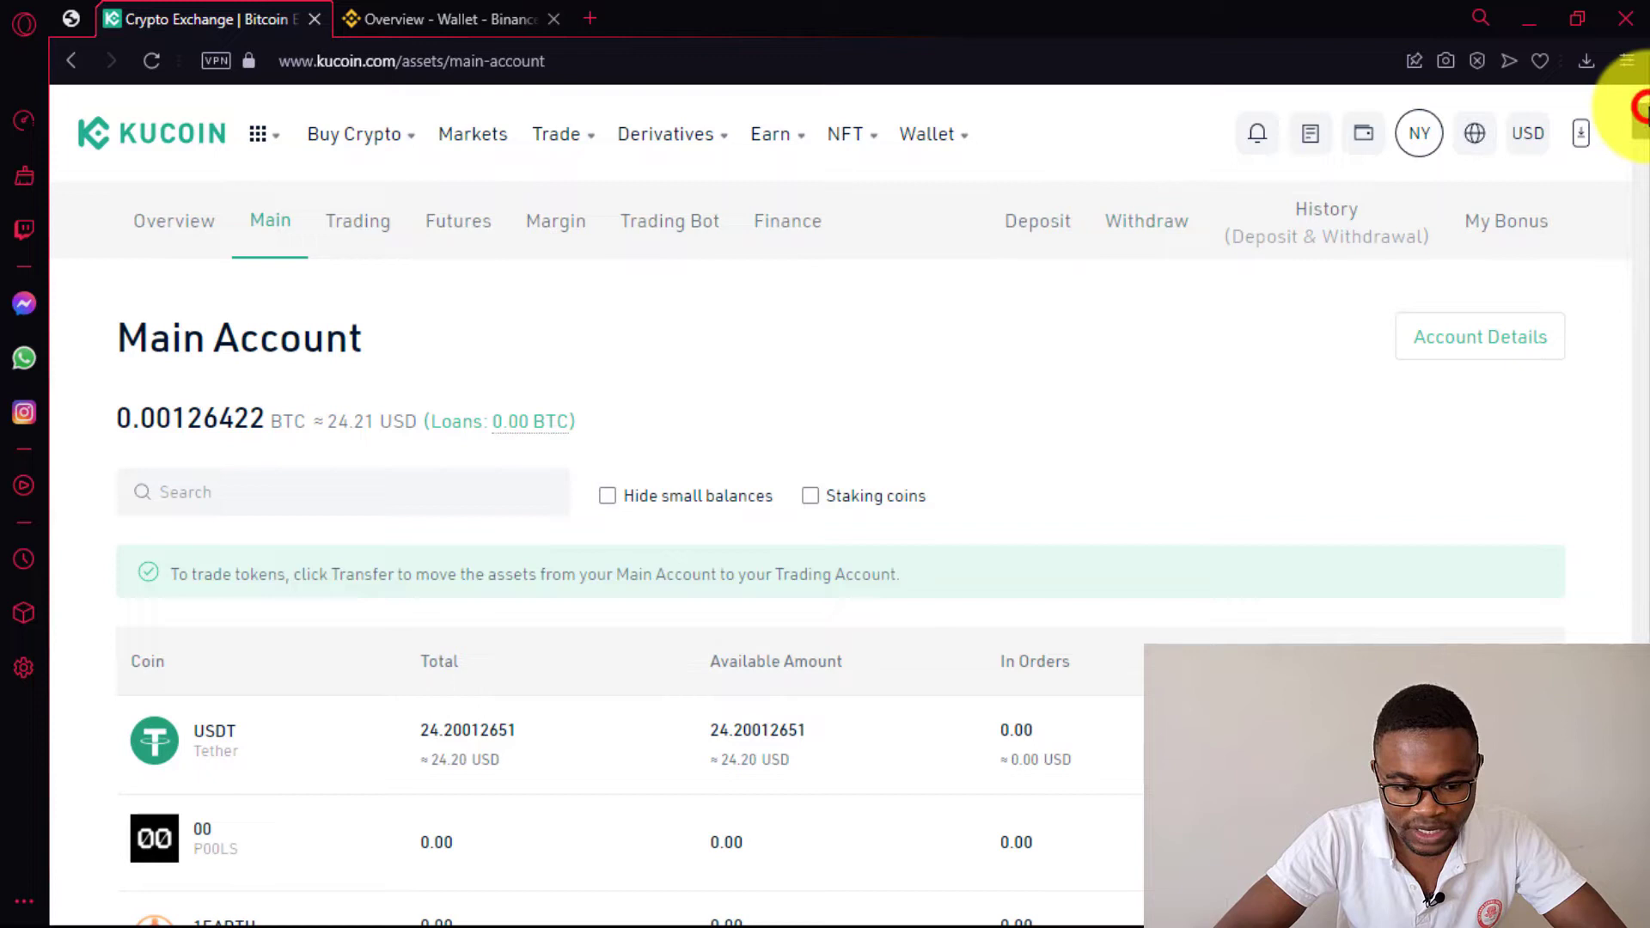
{"action": "left_click_drag", "start_coordinate": [1641, 108], "coordinate": [1641, 118]}
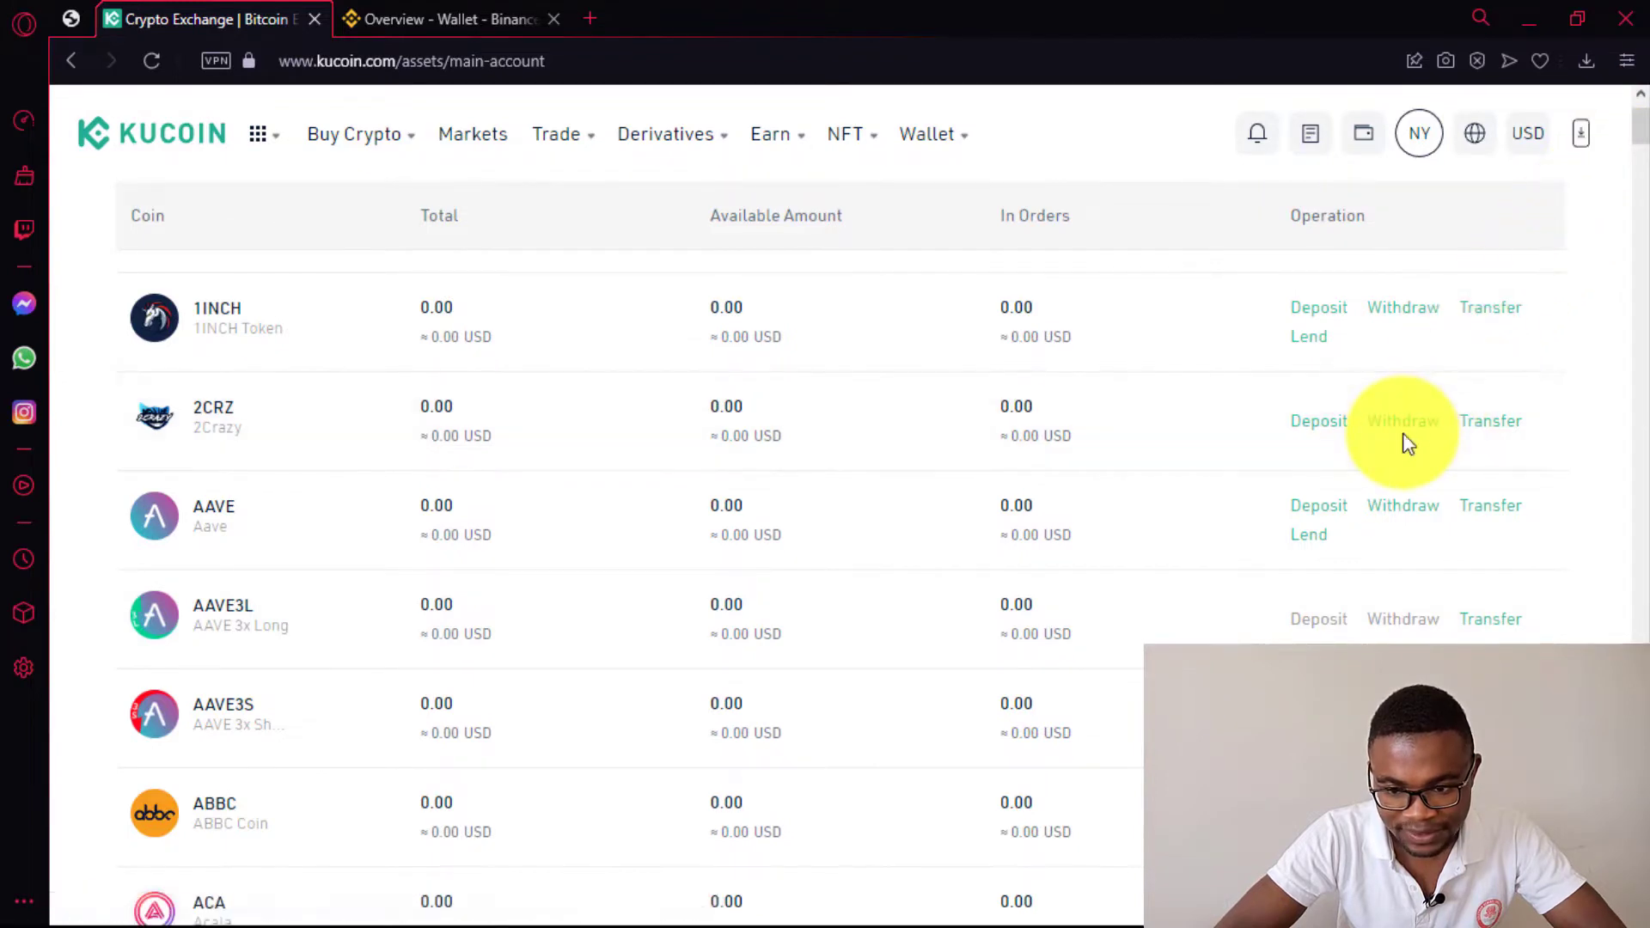
{"action": "left_click_drag", "start_coordinate": [1640, 122], "coordinate": [1643, 112]}
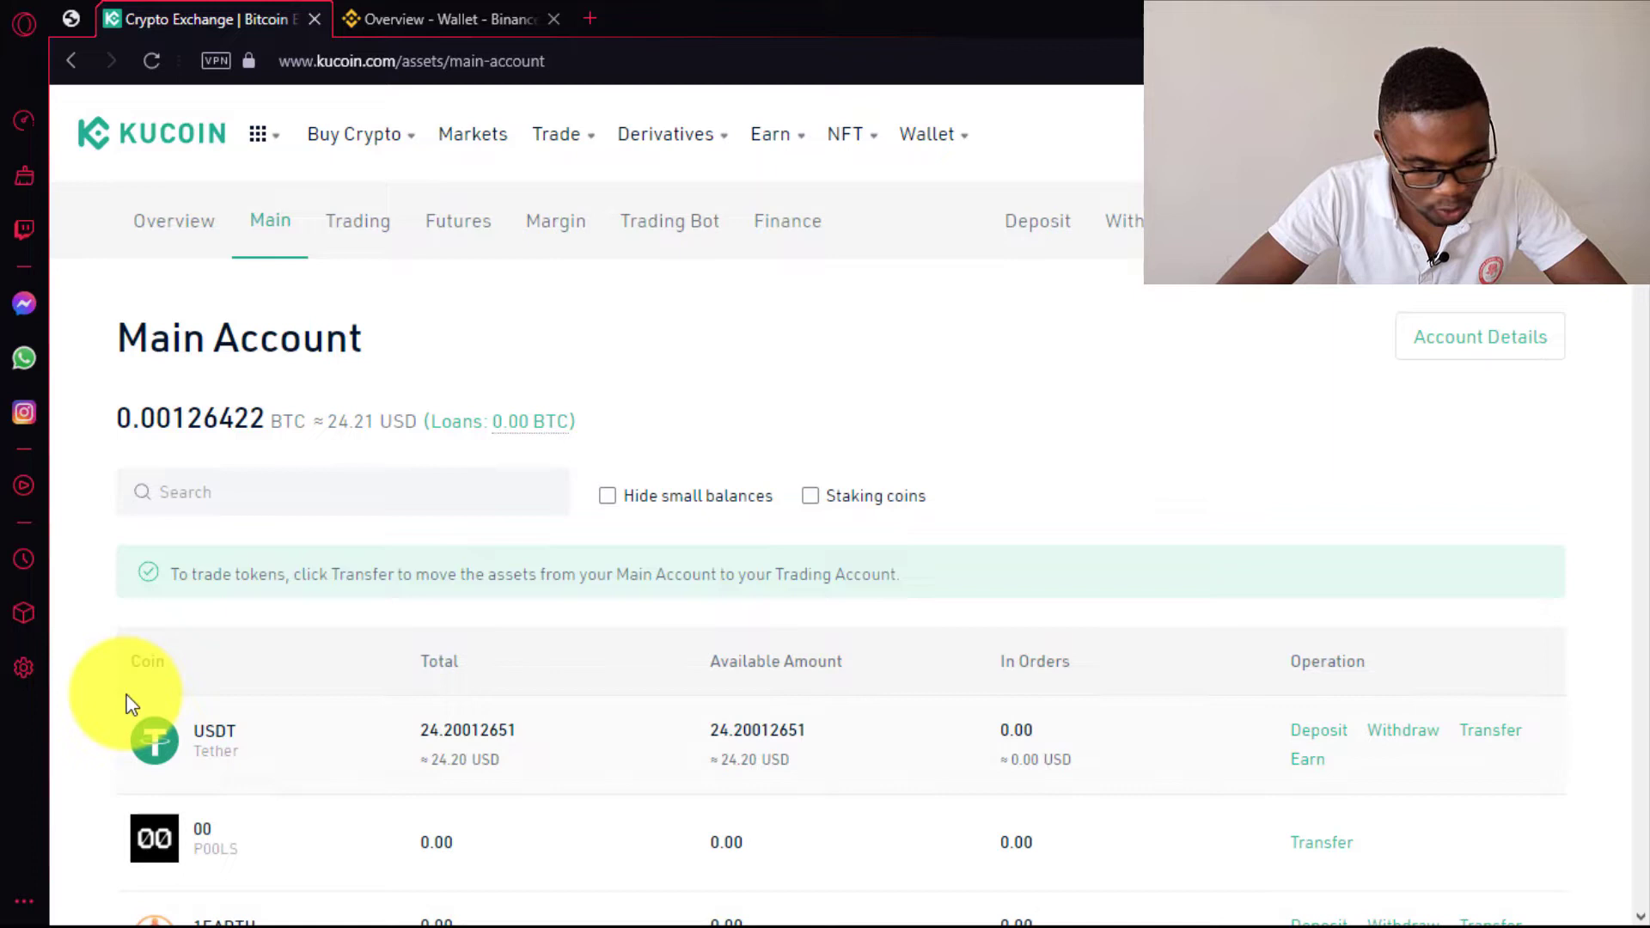
Step: Start a USDT withdrawal in KuCoin and select its Wallet Address field
{"action": "left_click", "coordinate": [1403, 728]}
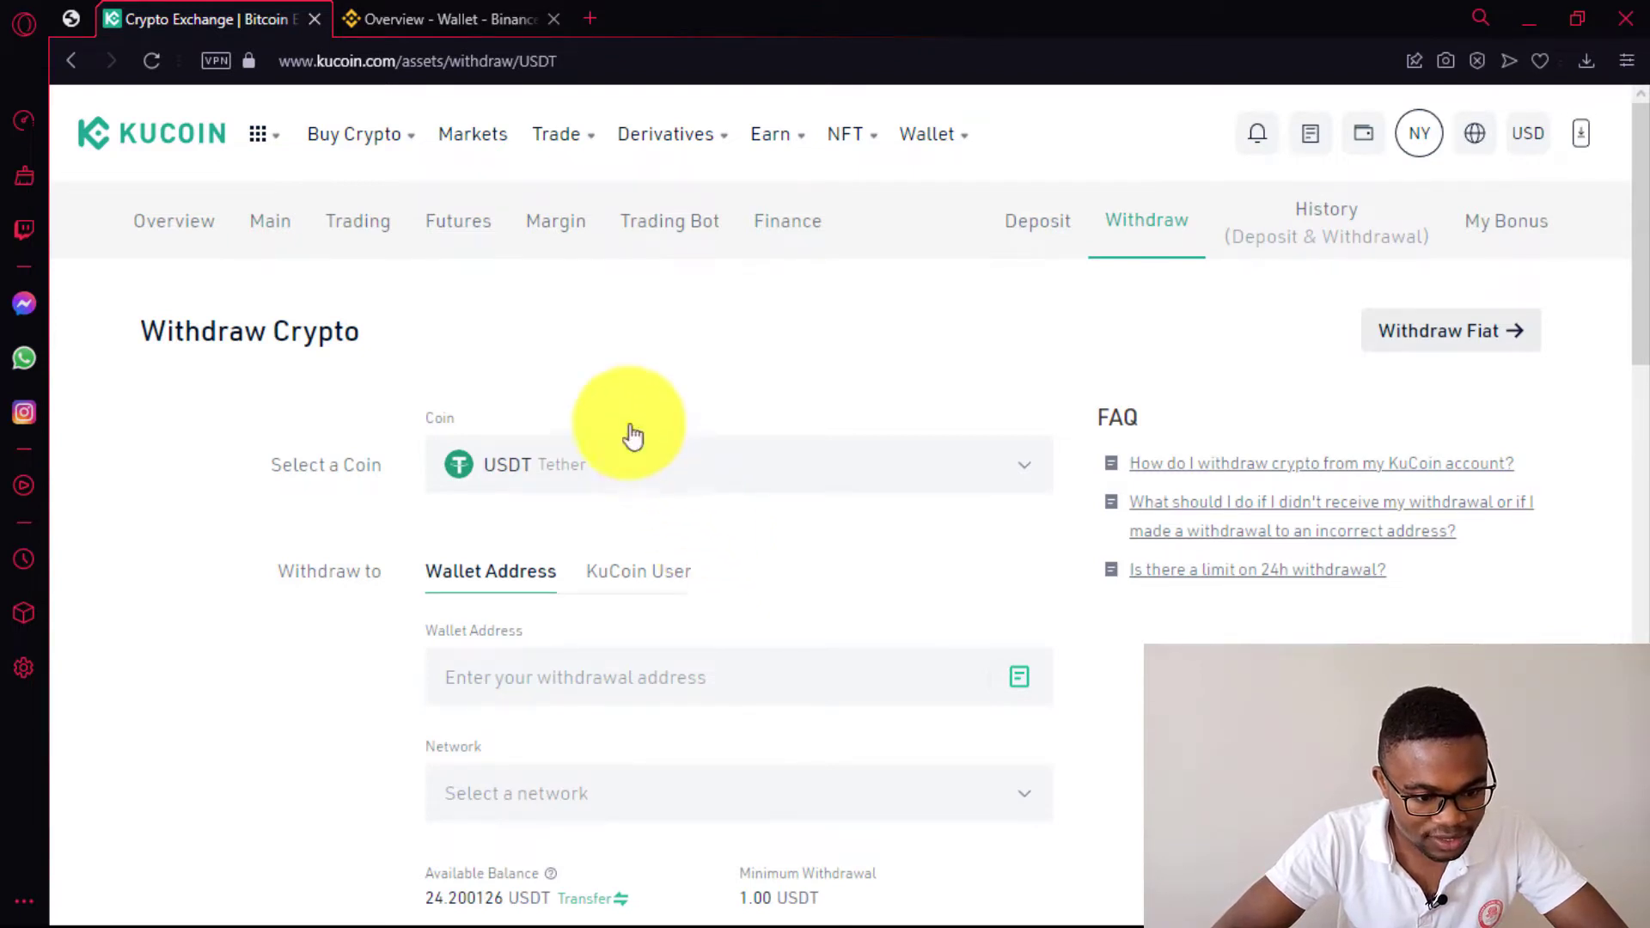
{"action": "scroll", "coordinate": [815, 411], "scroll_direction": "down", "scroll_amount": 2}
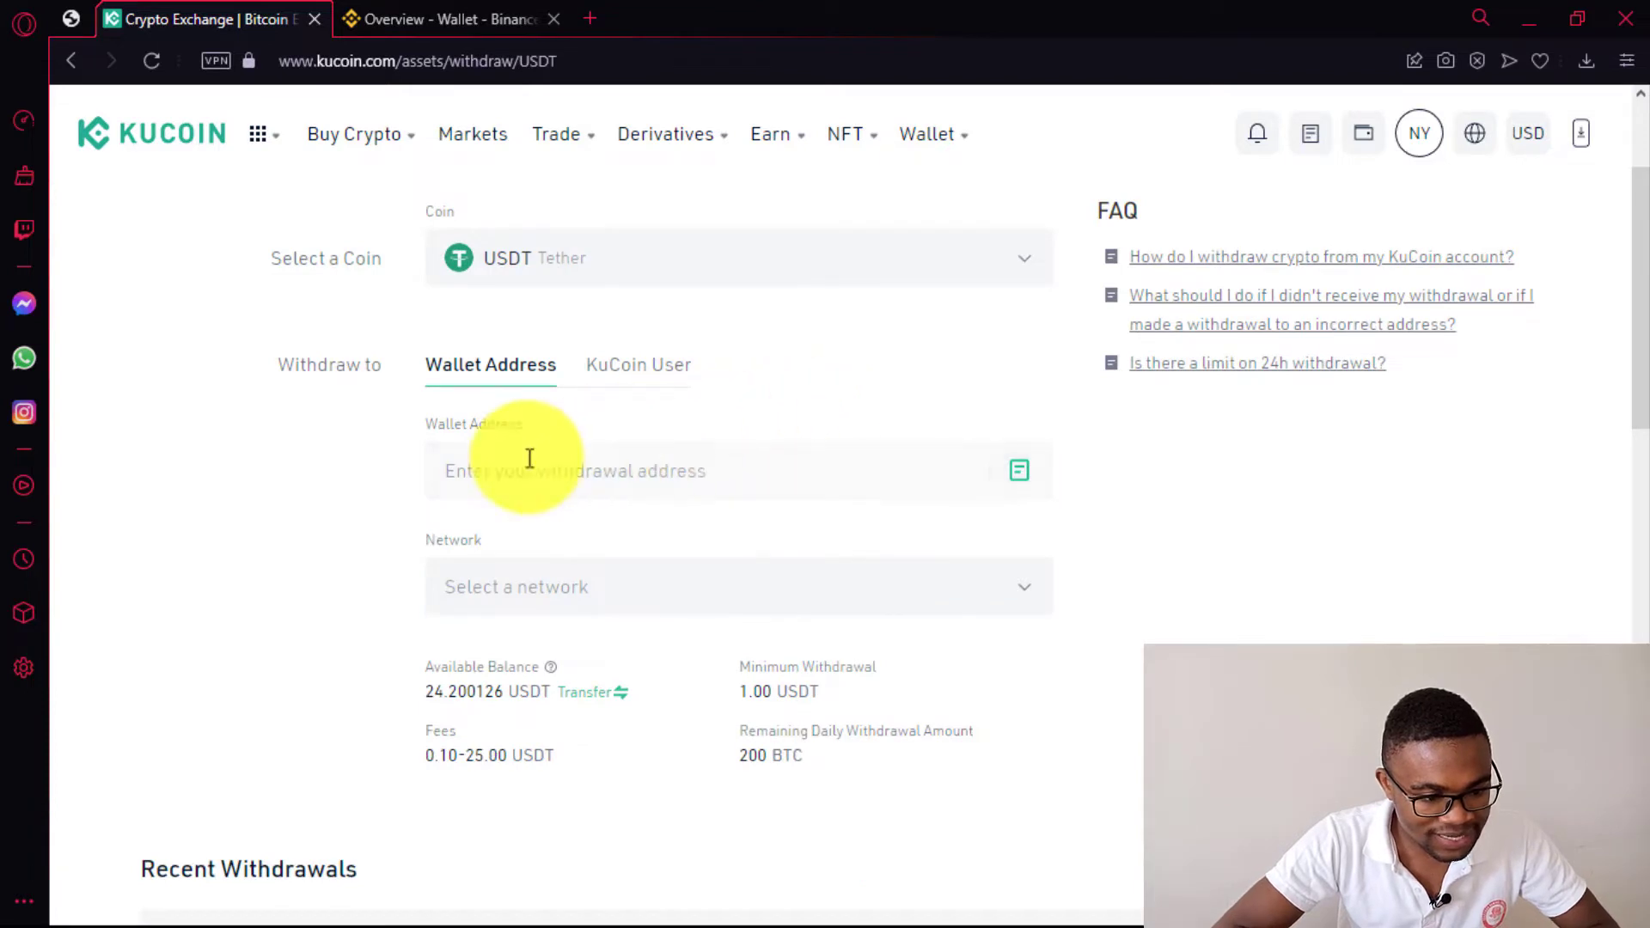
{"action": "left_click", "coordinate": [447, 469]}
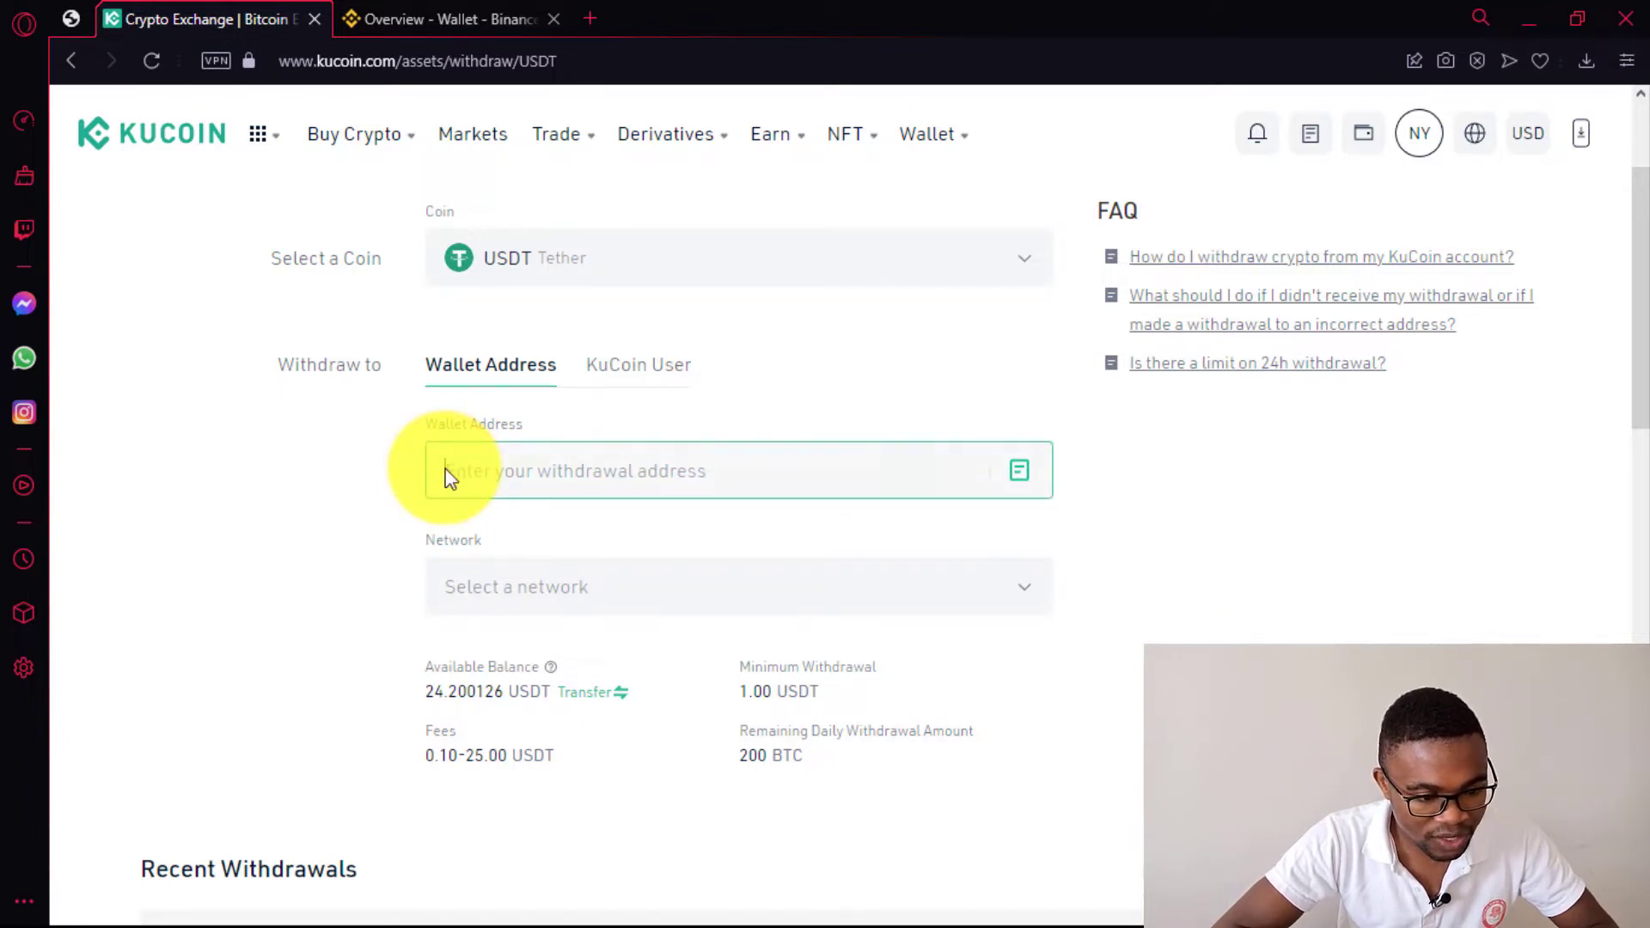
{"action": "left_click", "coordinate": [451, 16]}
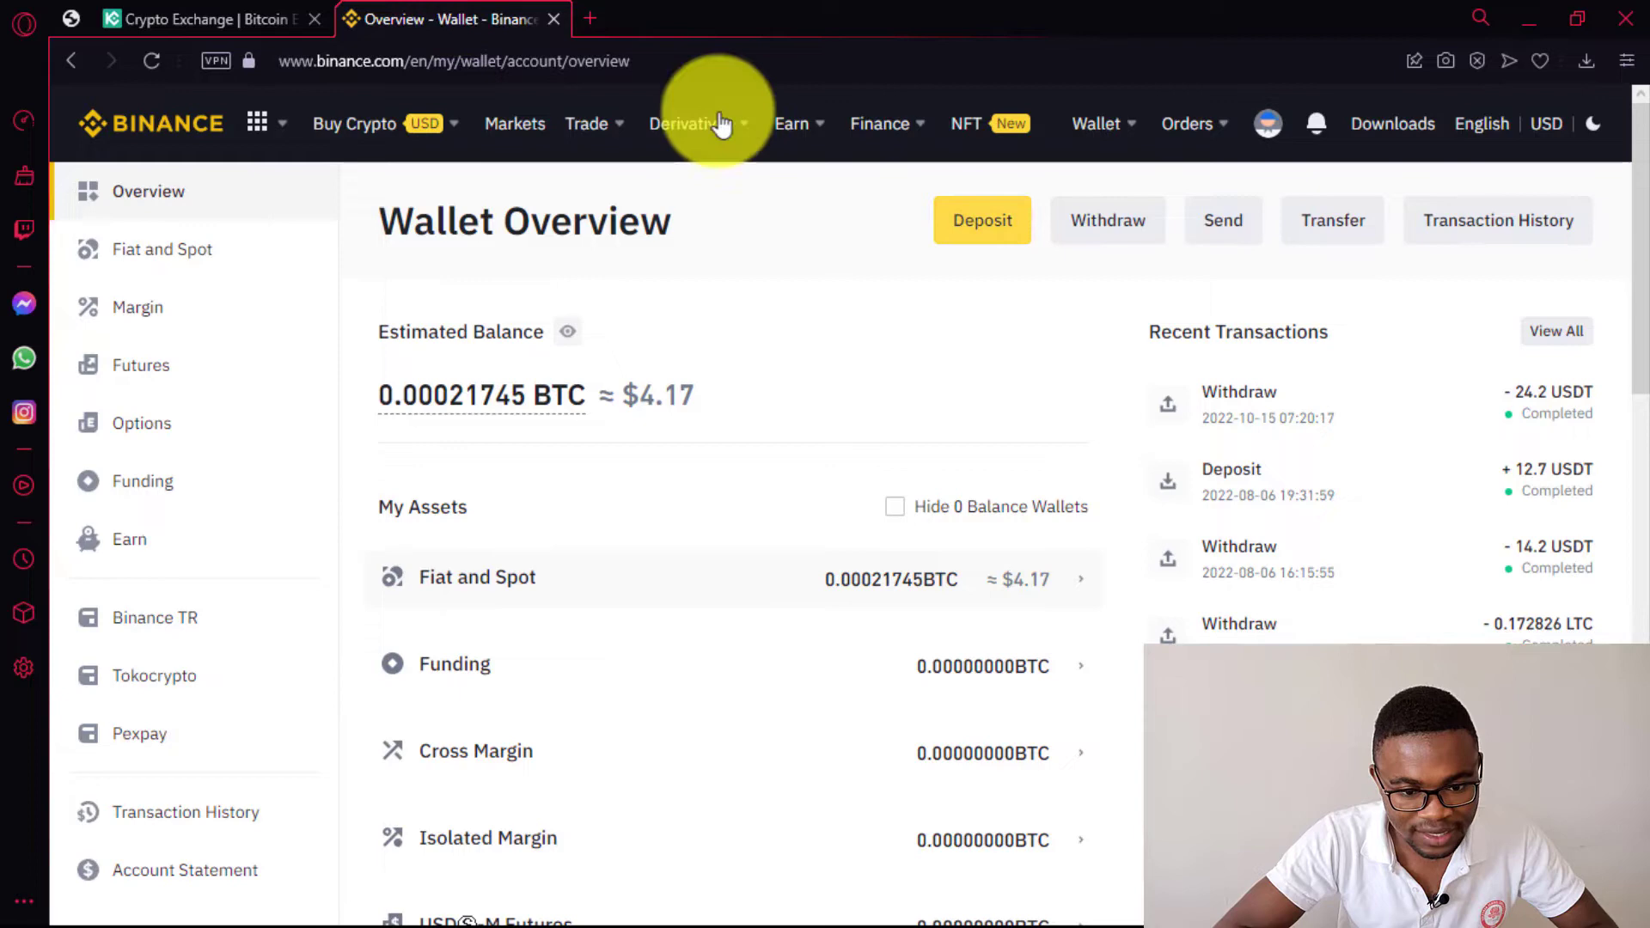
Step: Begin a Binance crypto deposit with USDT selected as the coin
{"action": "left_click", "coordinate": [988, 231]}
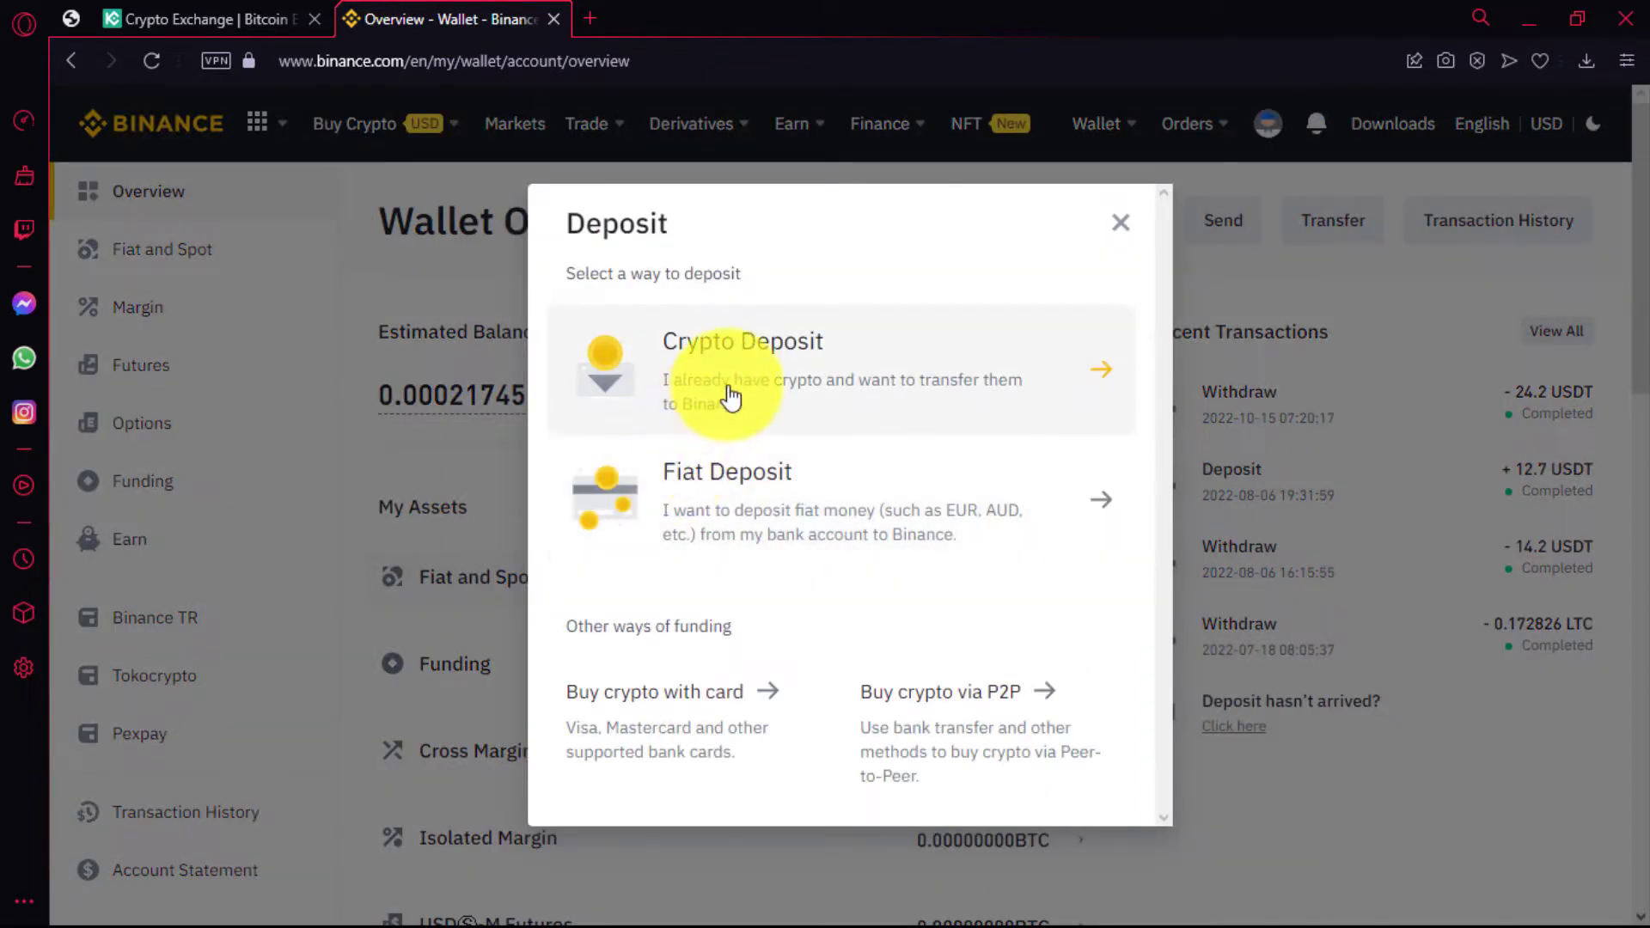
{"action": "left_click", "coordinate": [727, 394]}
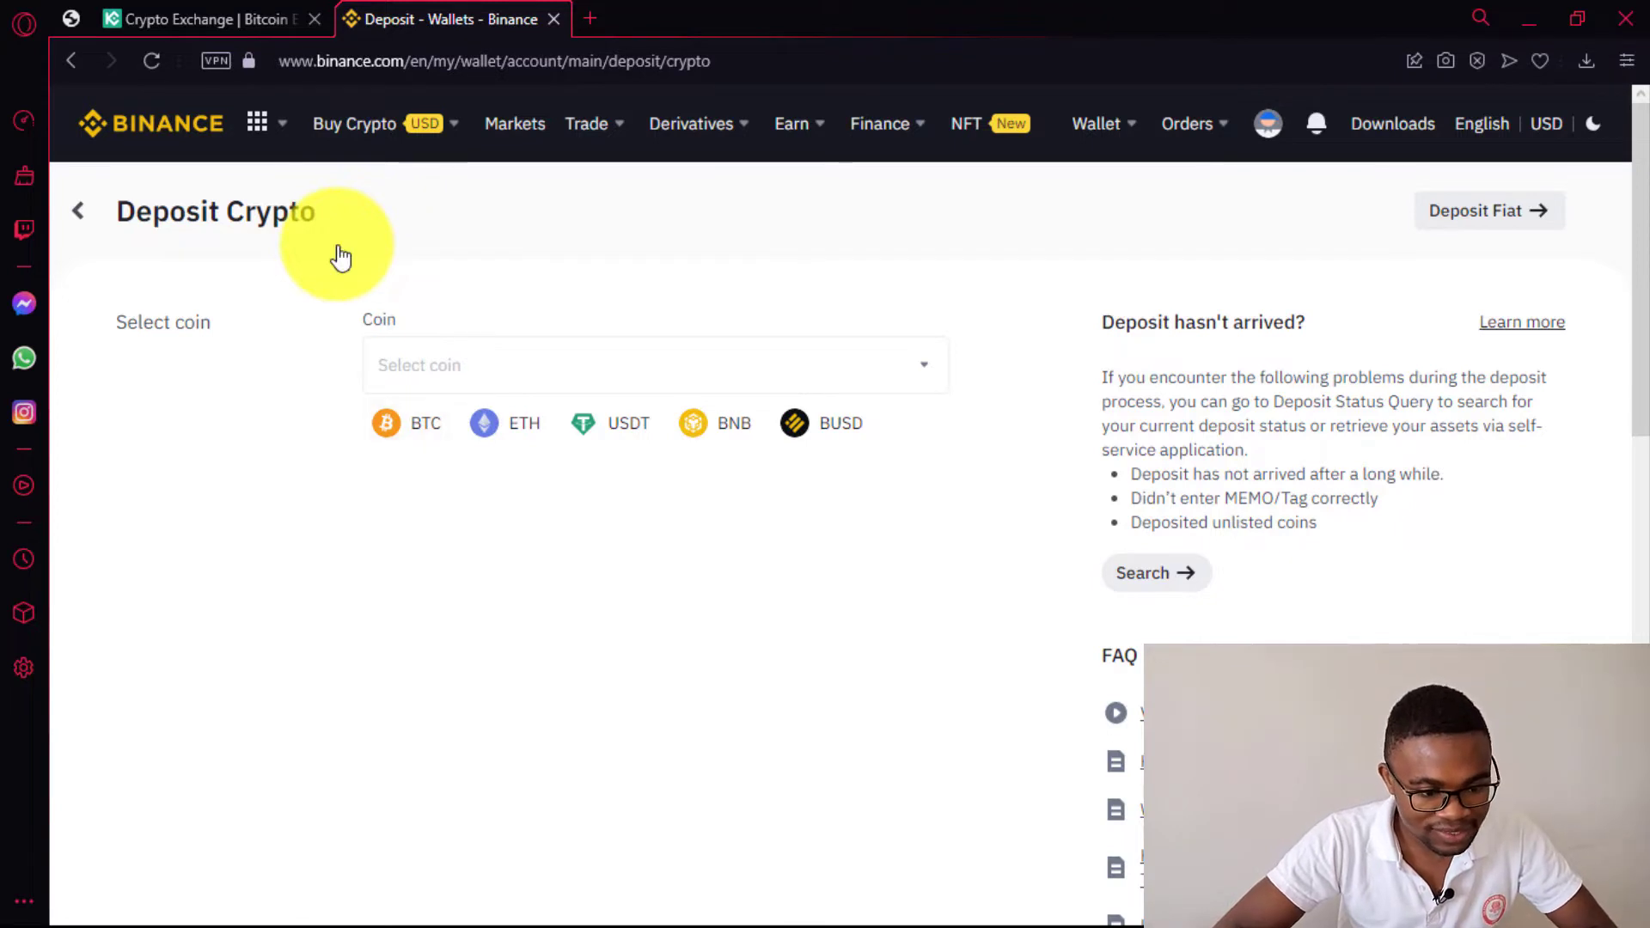
{"action": "left_click", "coordinate": [925, 371]}
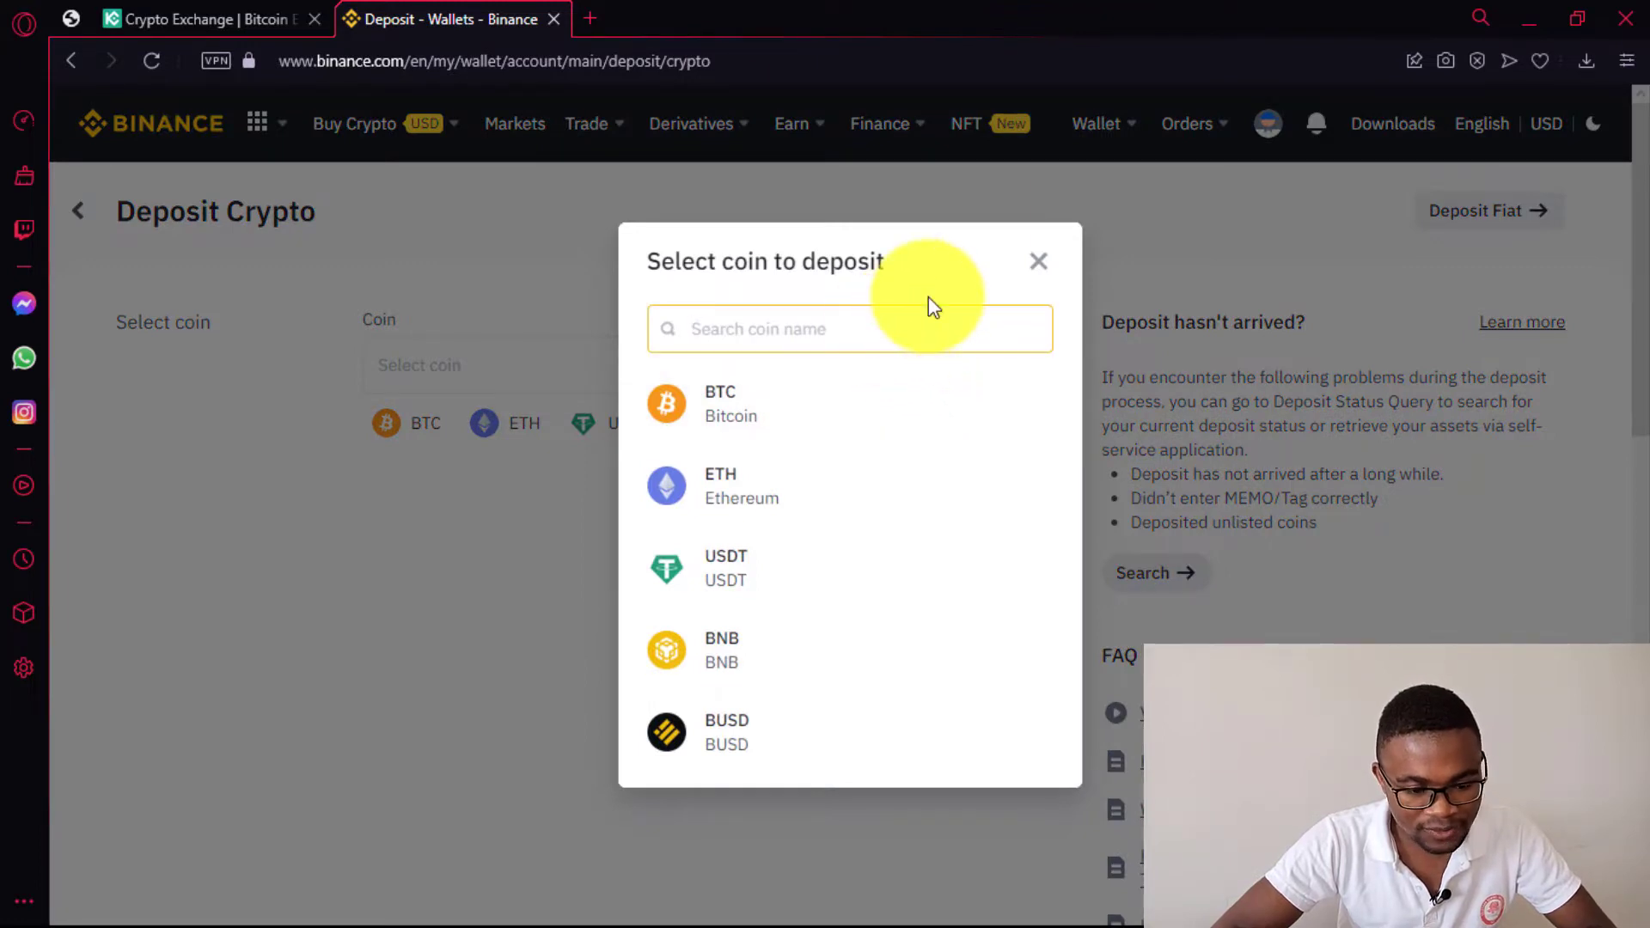
{"action": "left_click", "coordinate": [741, 571]}
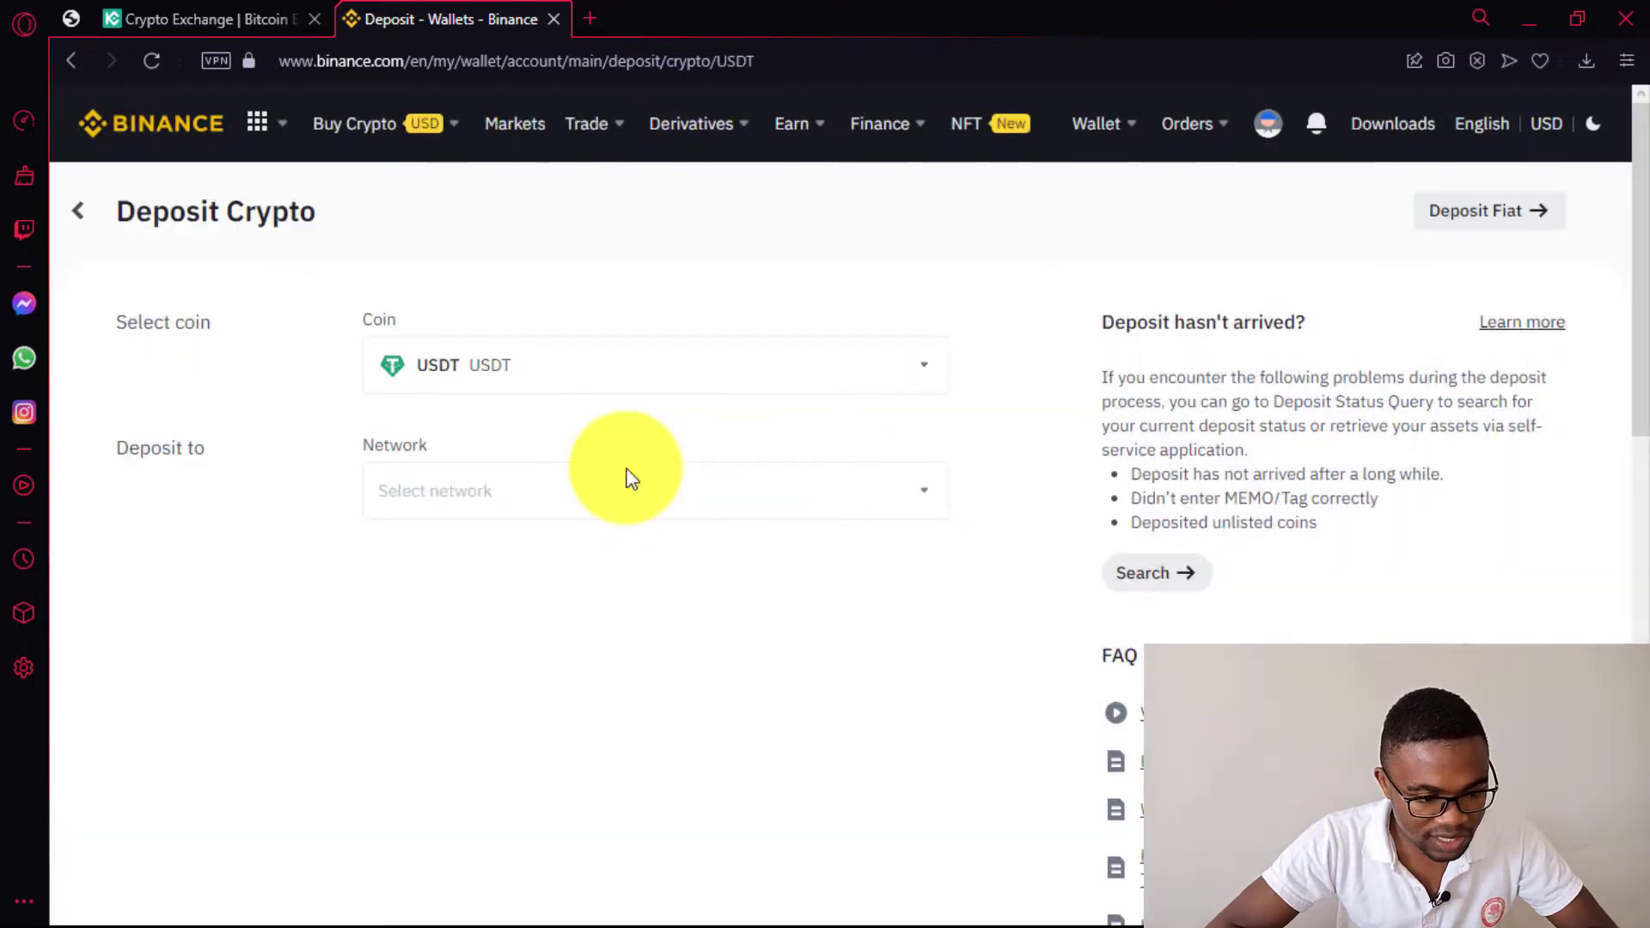
Step: Choose the Tron (TRC20) network for the USDT deposit and copy Binance's deposit address
{"action": "left_click", "coordinate": [694, 484]}
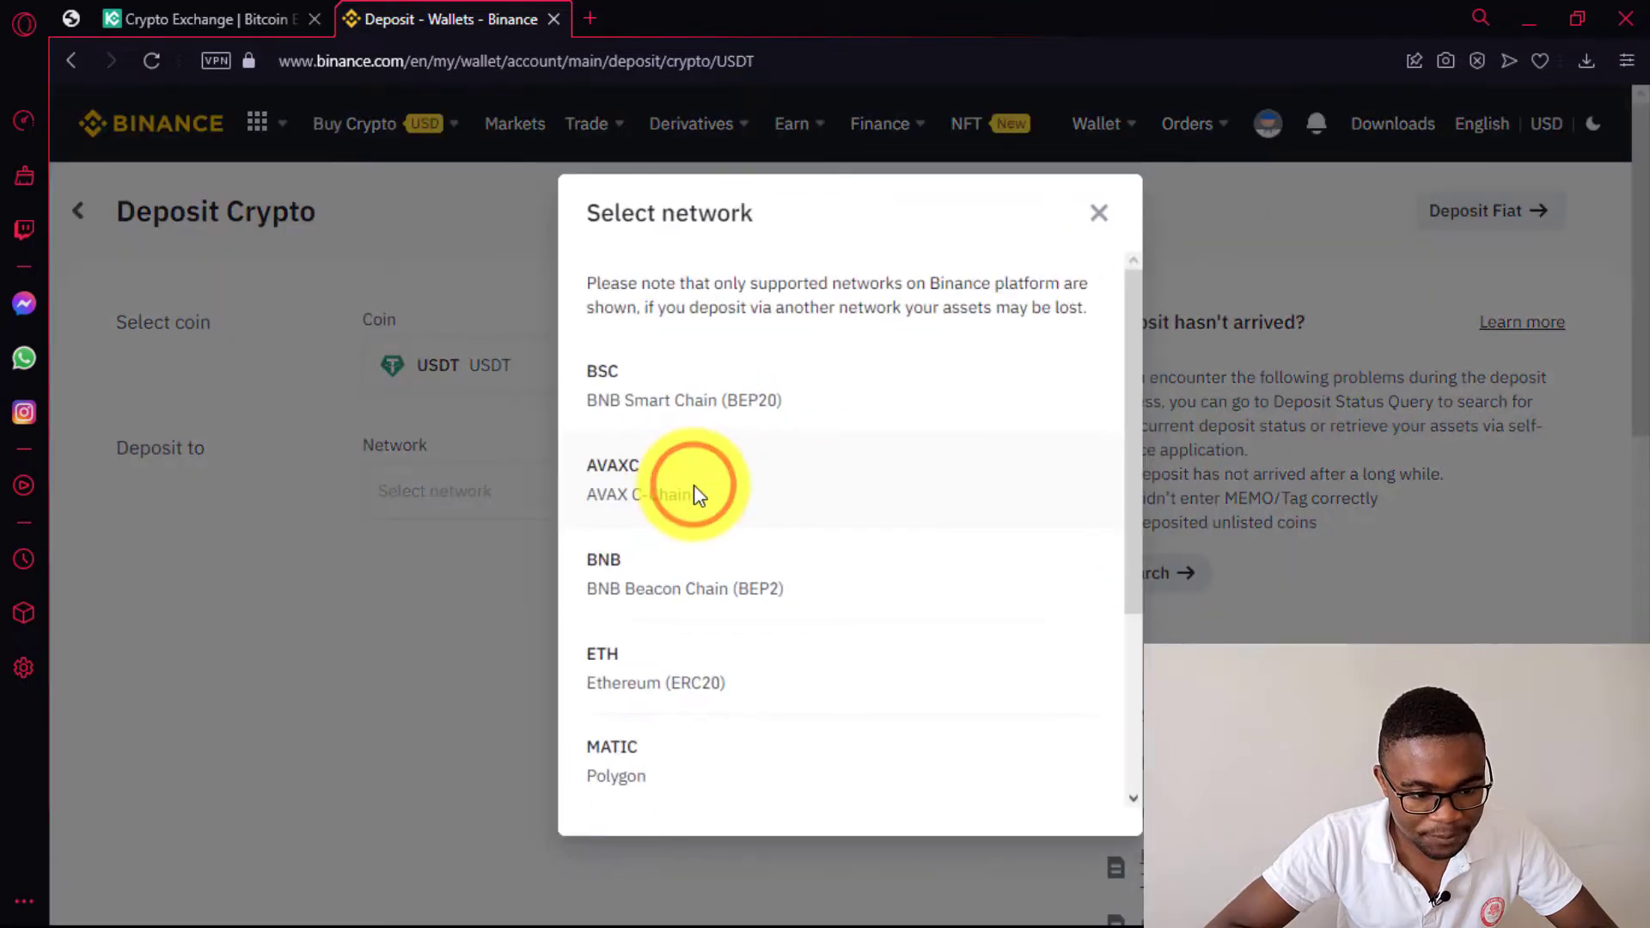
{"action": "left_click_drag", "start_coordinate": [1132, 445], "coordinate": [1134, 681]}
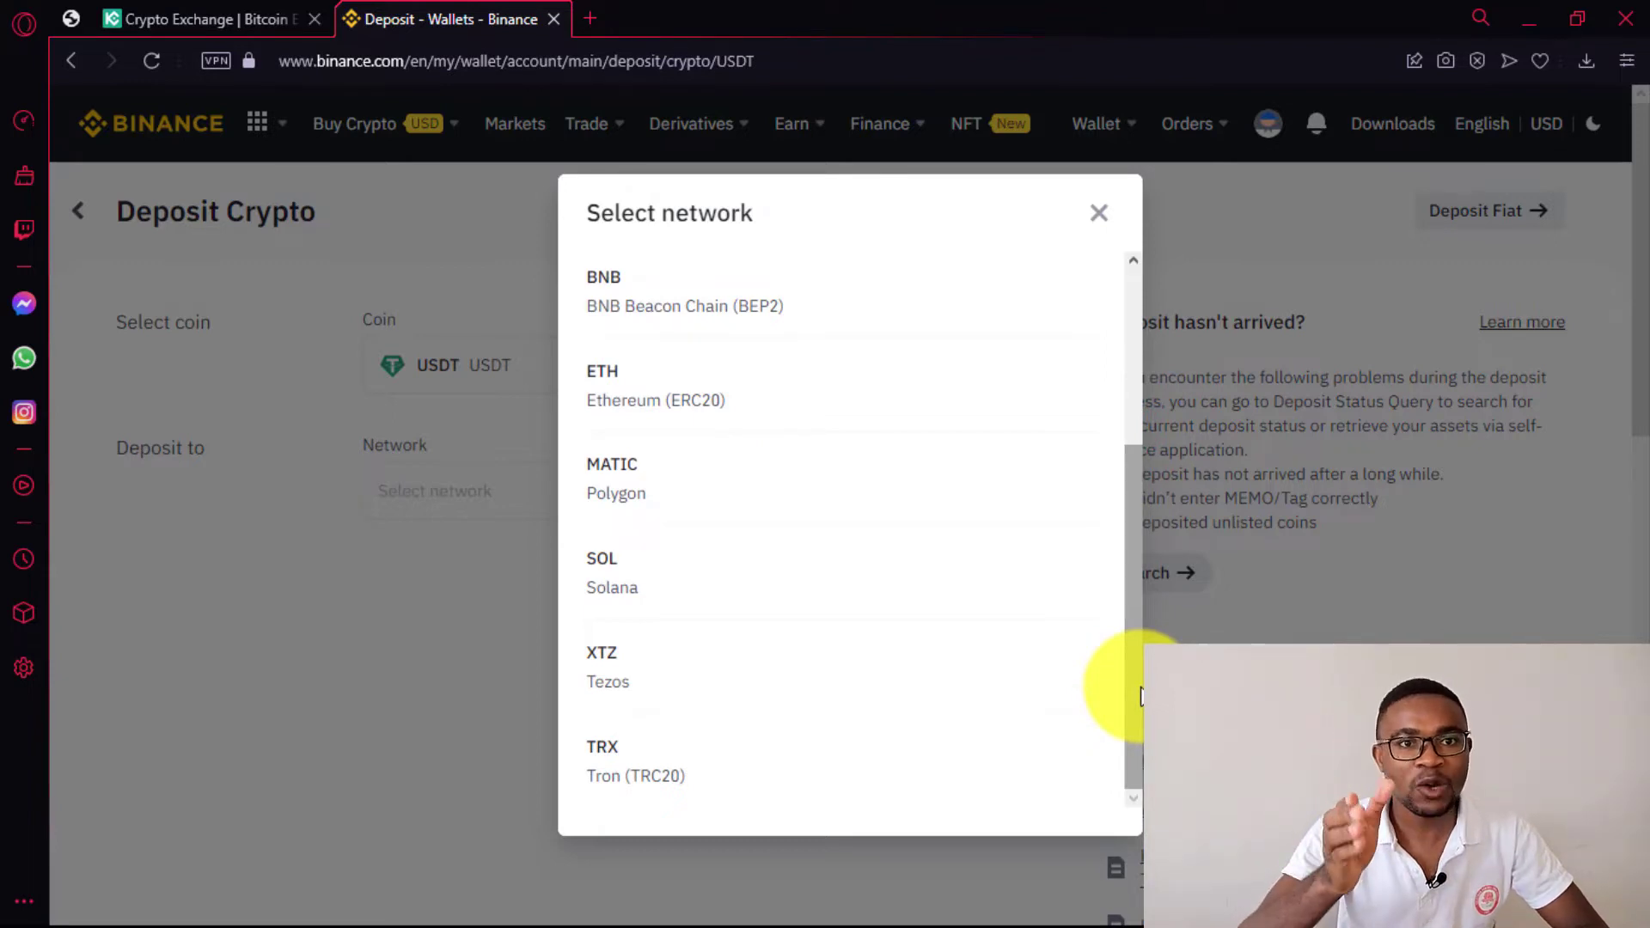
{"action": "left_click", "coordinate": [1101, 211]}
{"action": "left_click", "coordinate": [653, 491]}
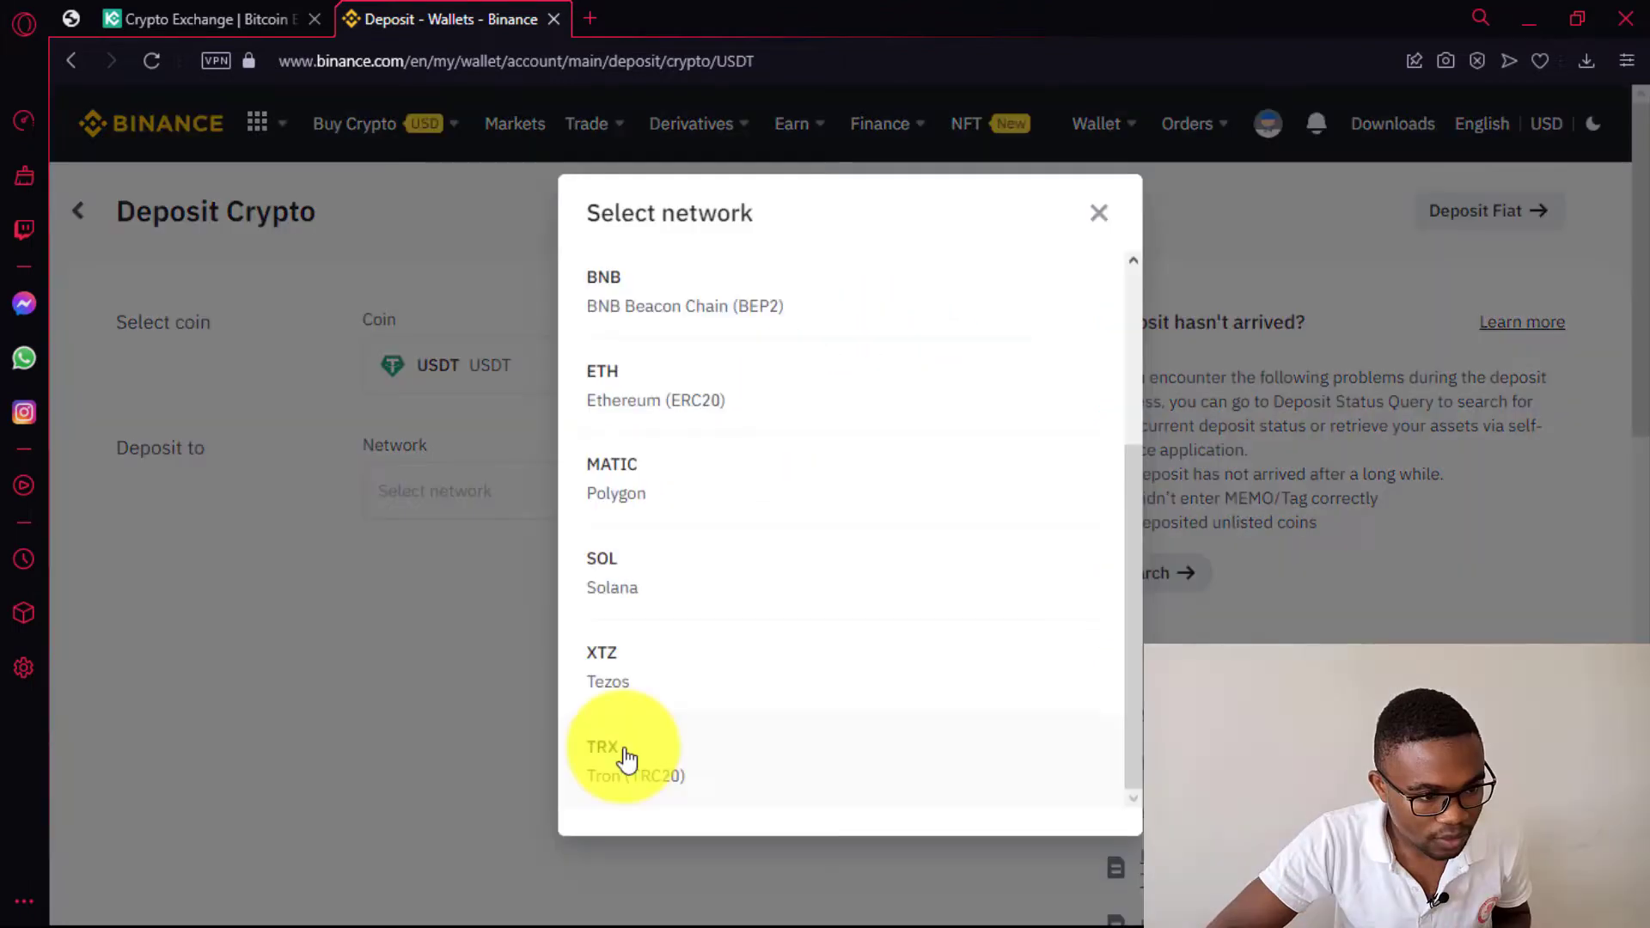
{"action": "left_click", "coordinate": [640, 765]}
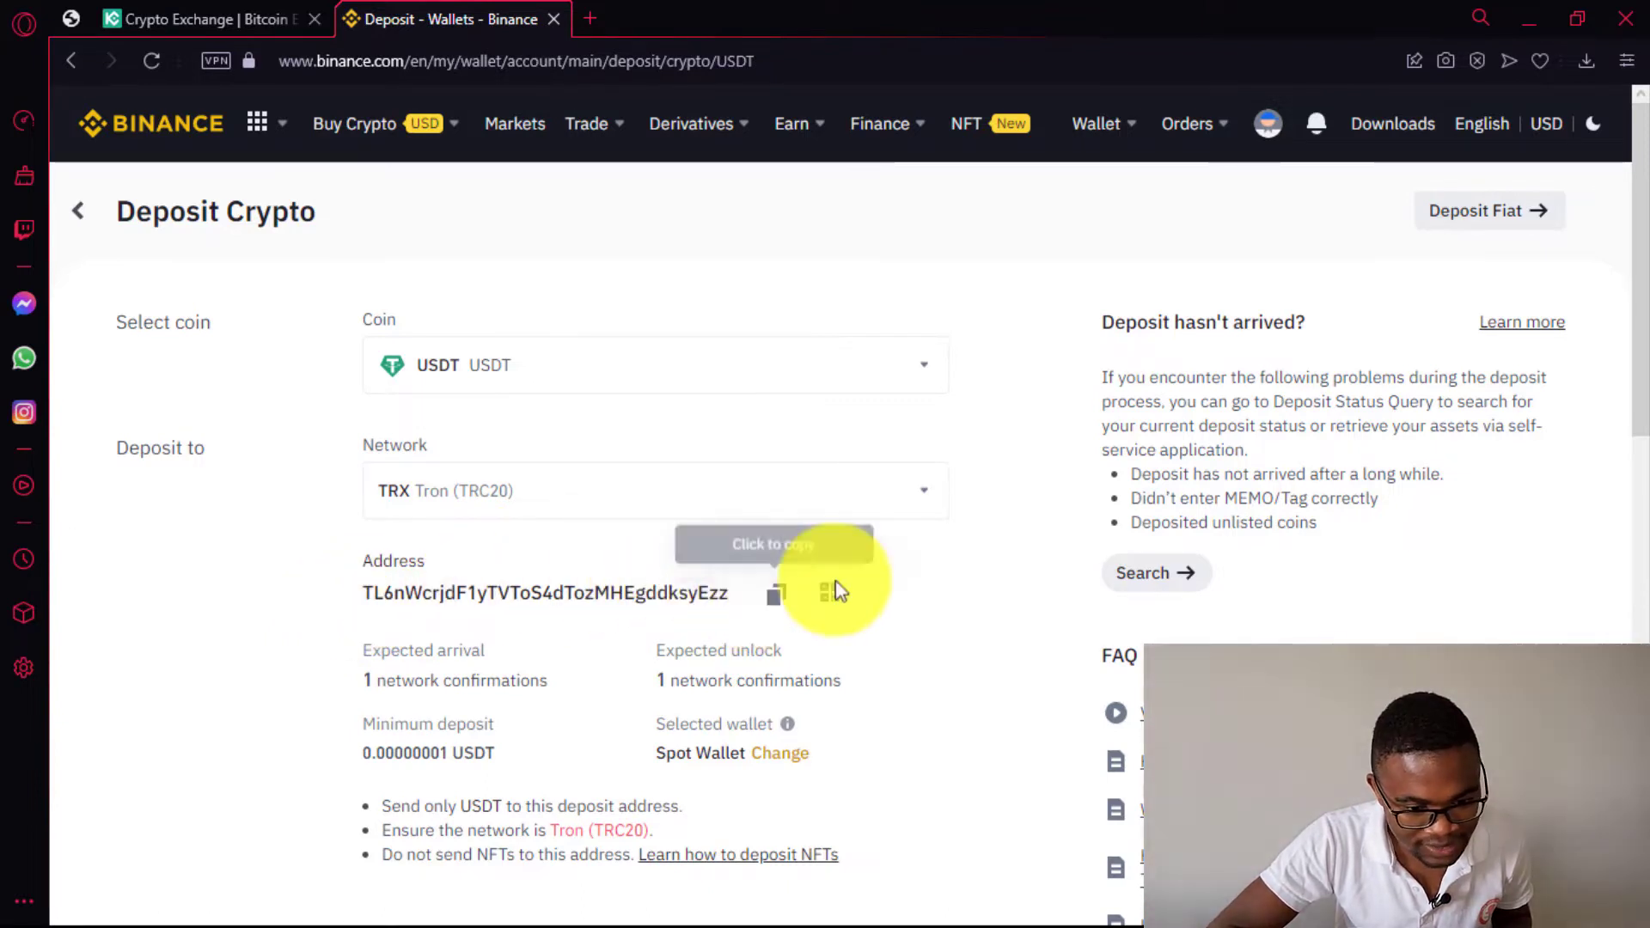
{"action": "mouse_move", "coordinate": [839, 581]}
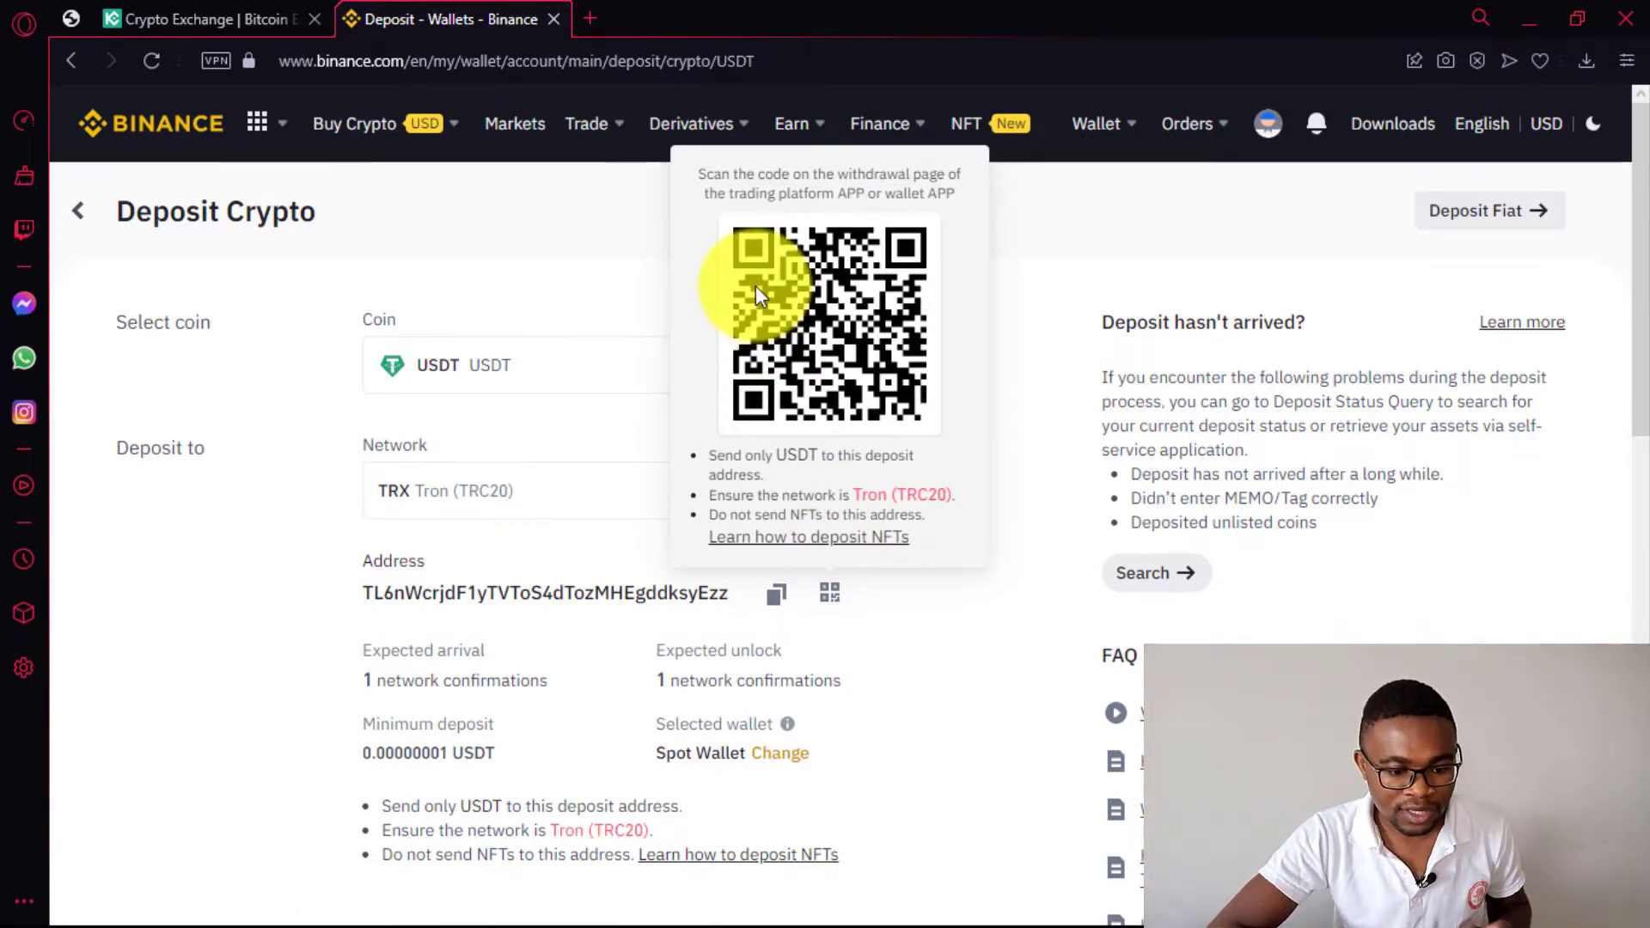
{"action": "left_click", "coordinate": [776, 599]}
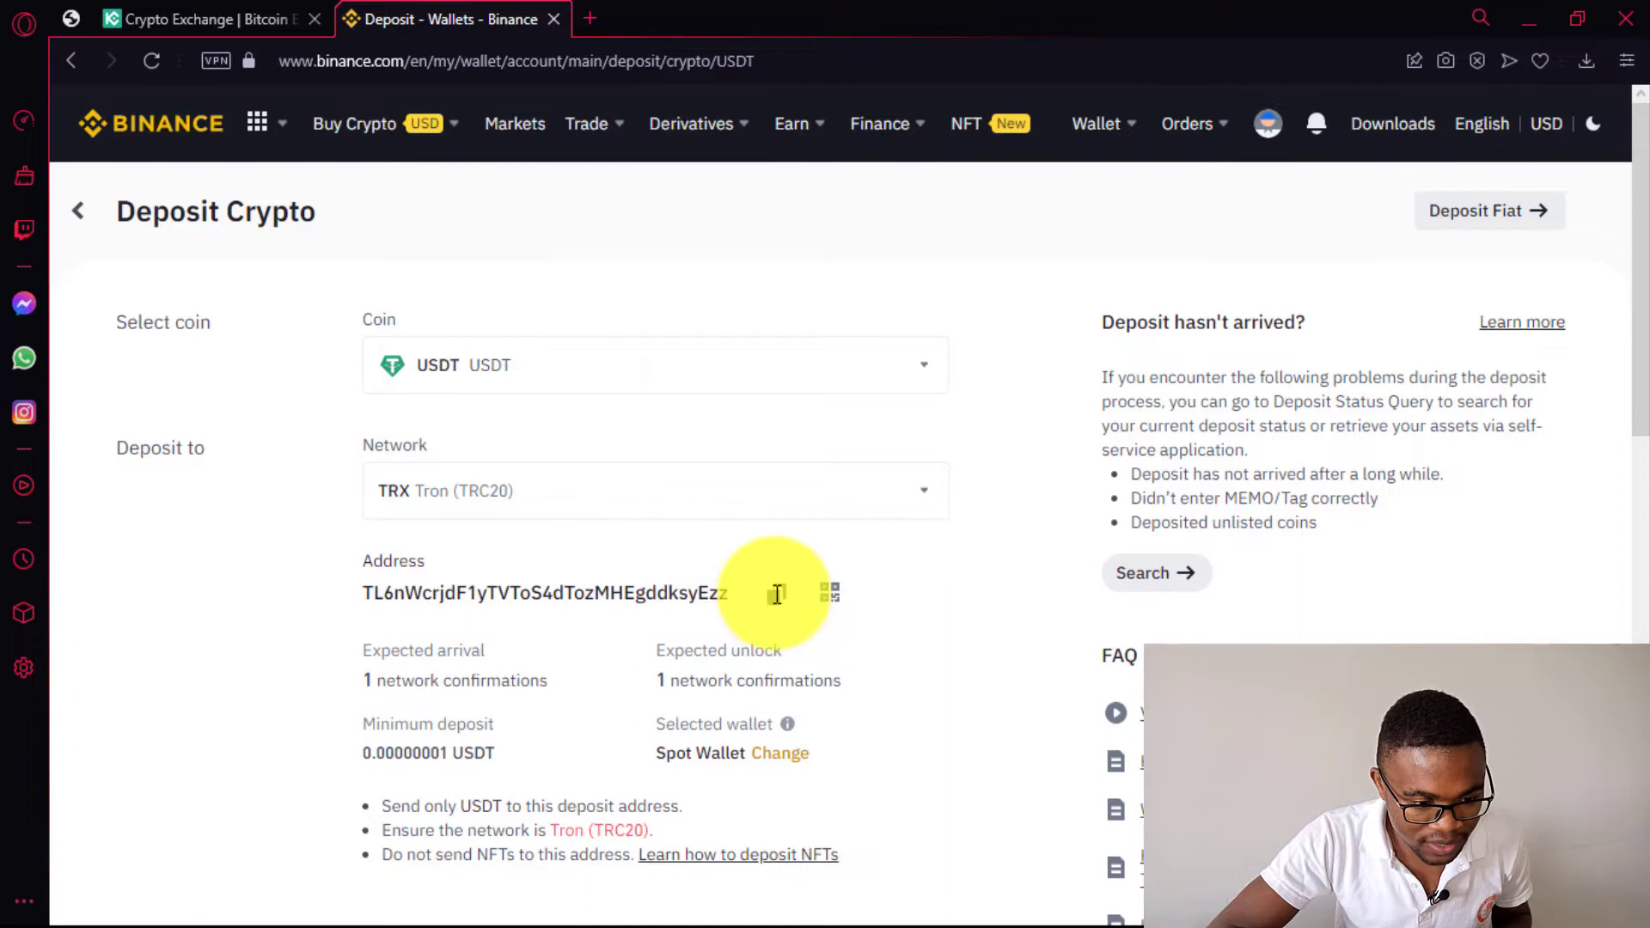
{"action": "left_click", "coordinate": [229, 15]}
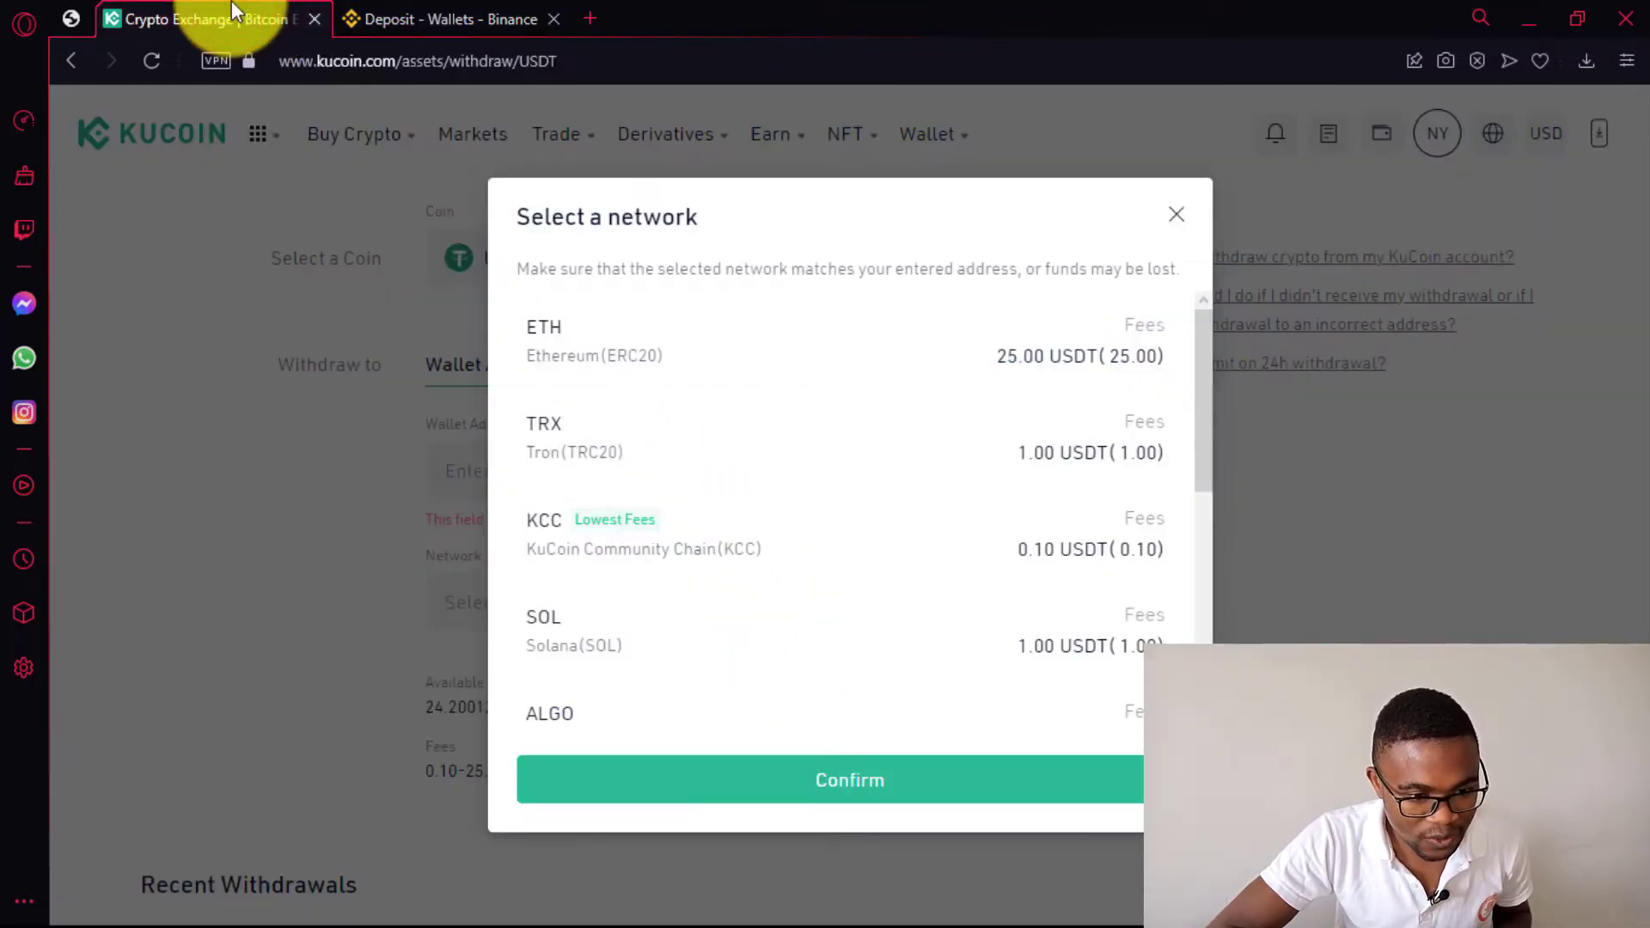
{"action": "left_click", "coordinate": [1177, 214]}
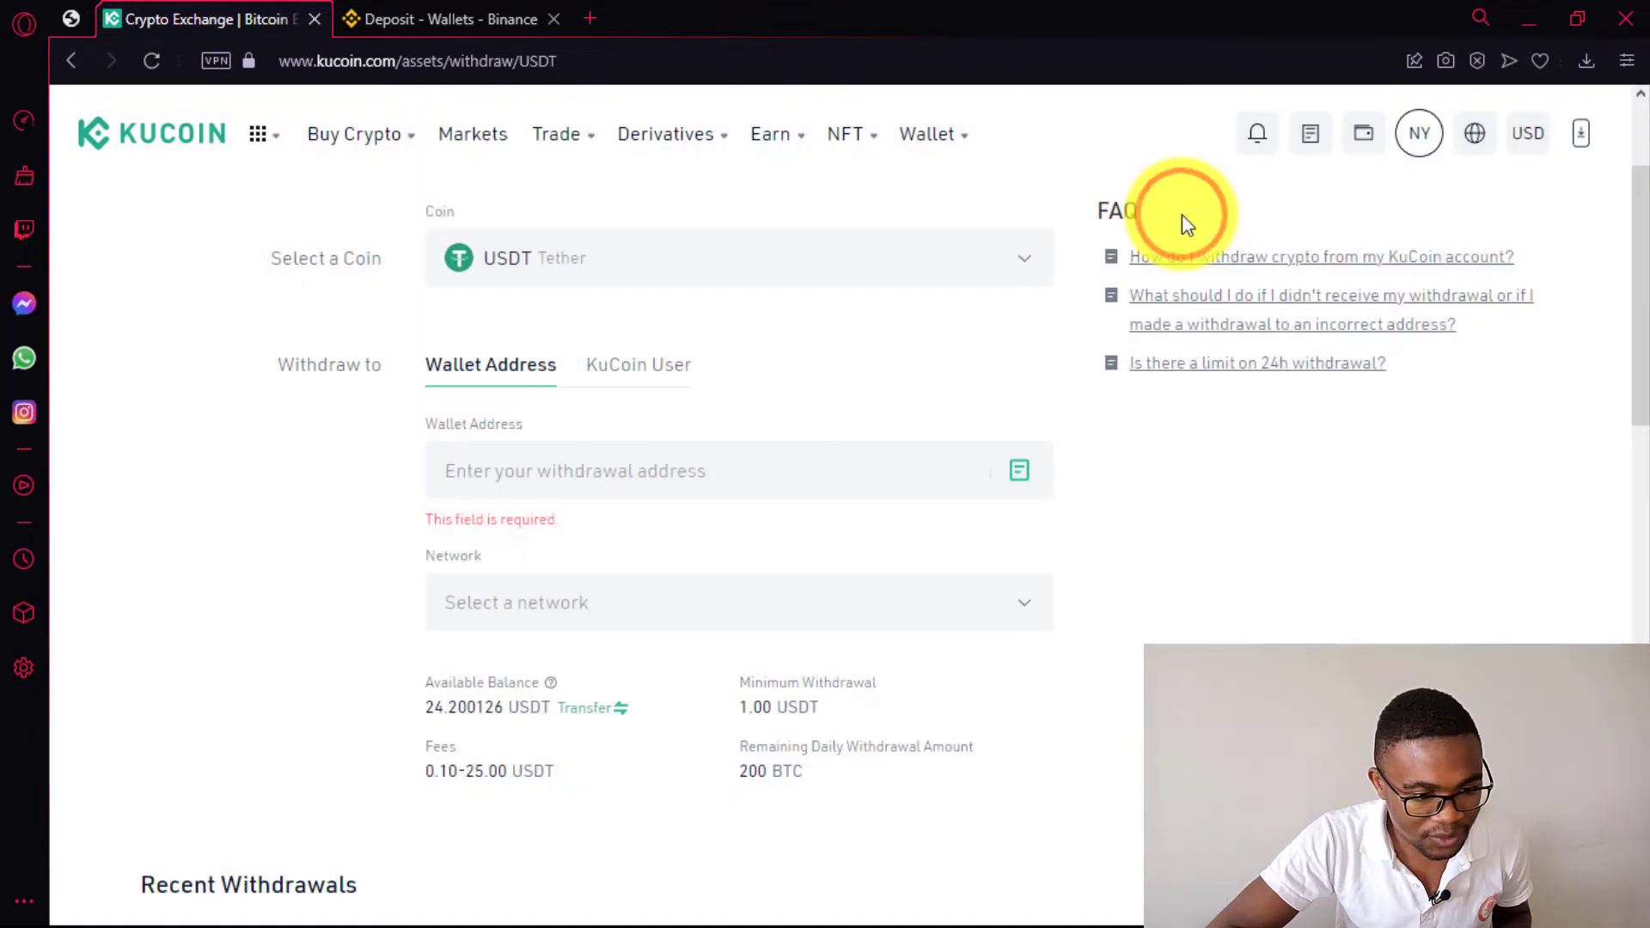
Step: Paste the Binance address as KuCoin's withdrawal address and confirm the TRX Tron (TRC20) network
{"action": "left_click", "coordinate": [692, 469]}
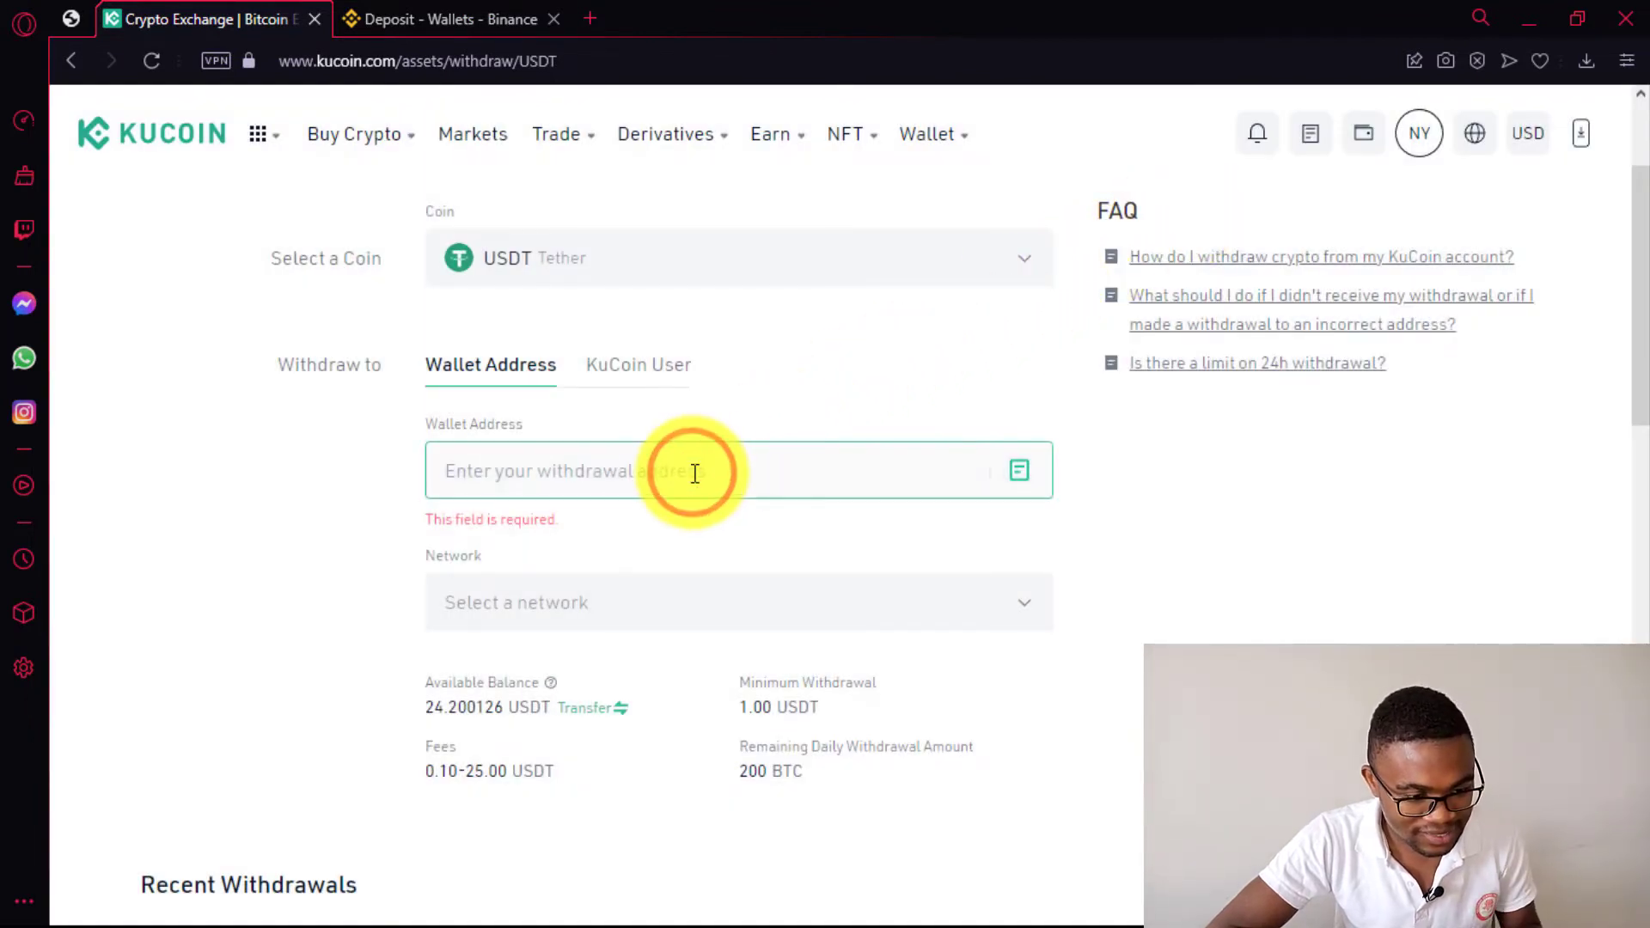
{"action": "key", "text": "ctrl+v"}
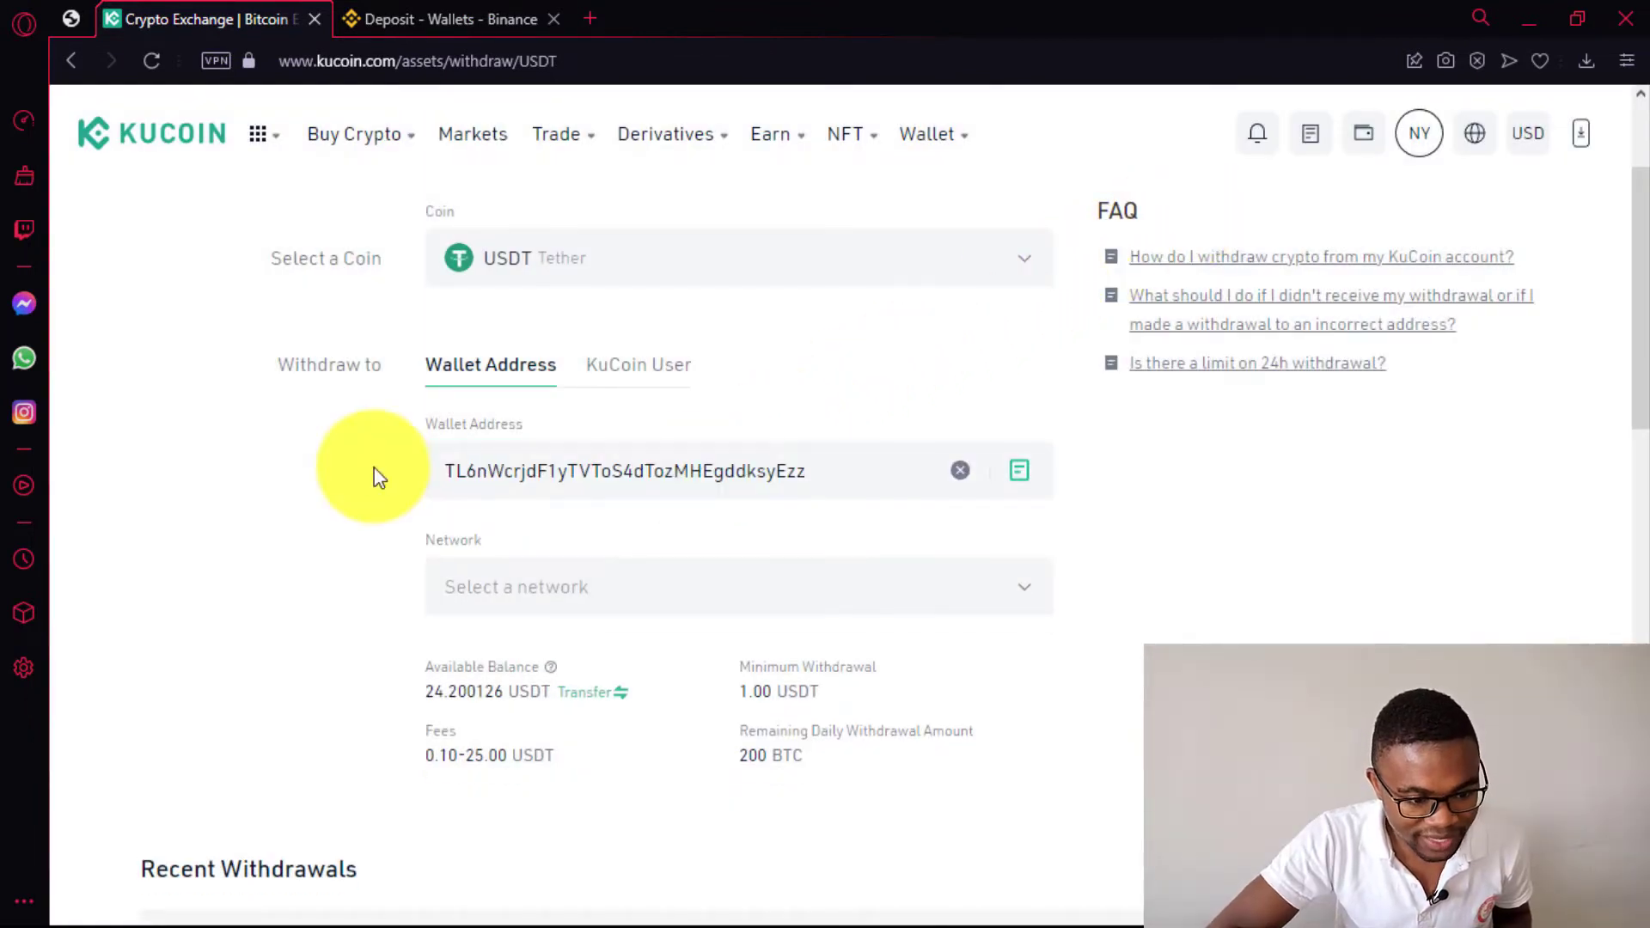
{"action": "left_click", "coordinate": [1017, 587]}
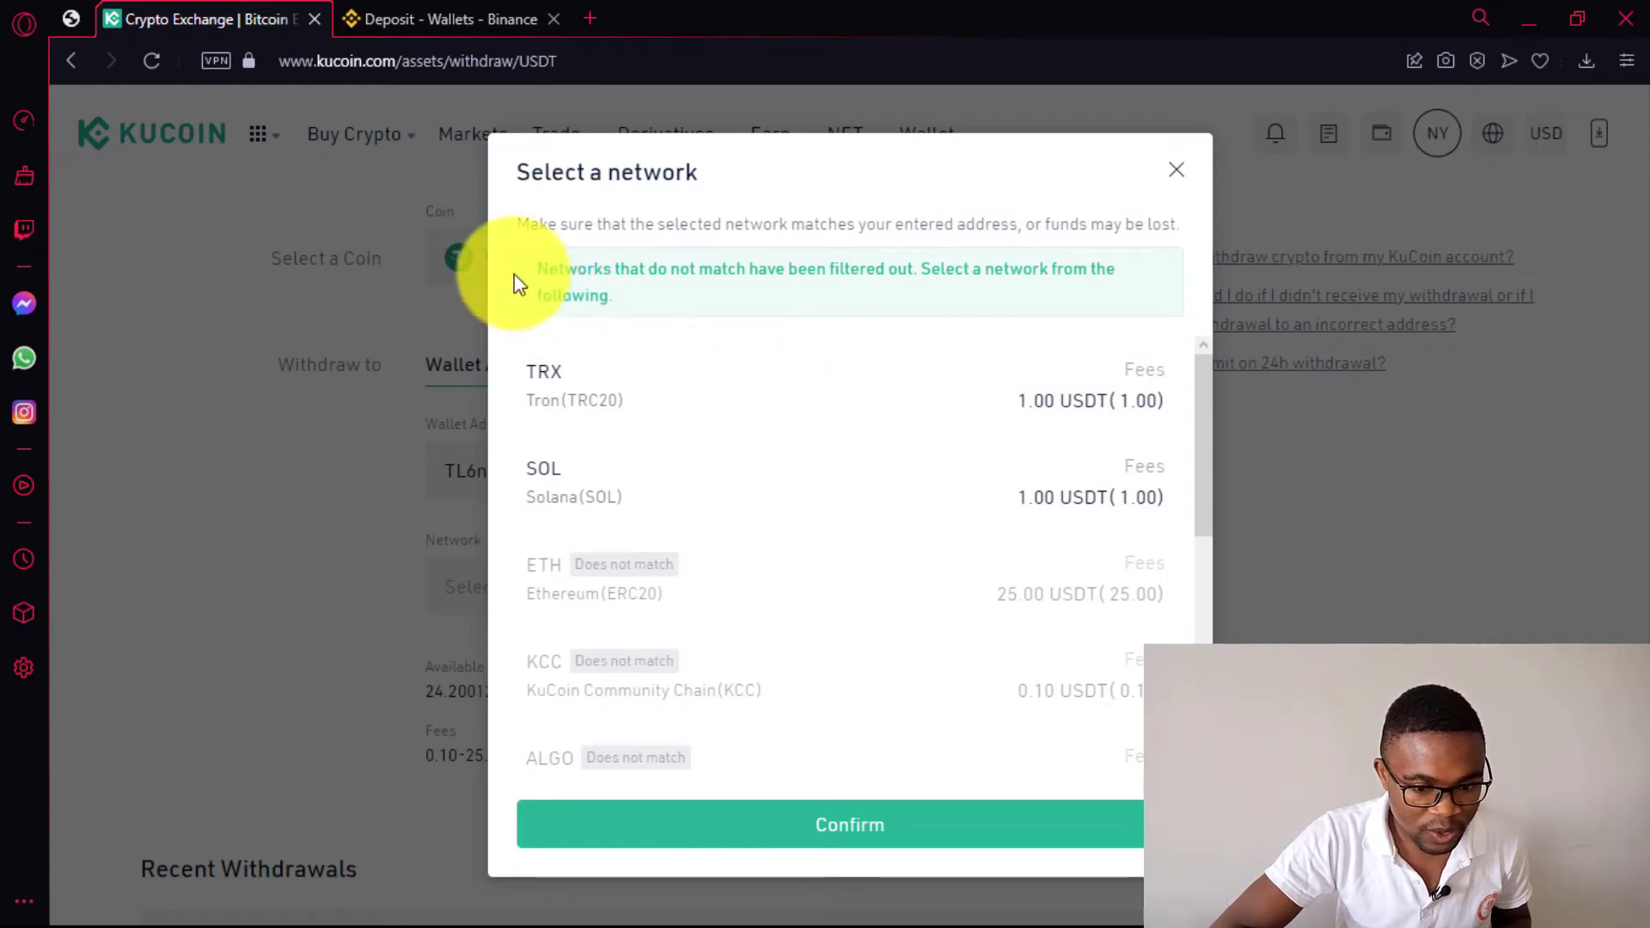
{"action": "left_click", "coordinate": [594, 391]}
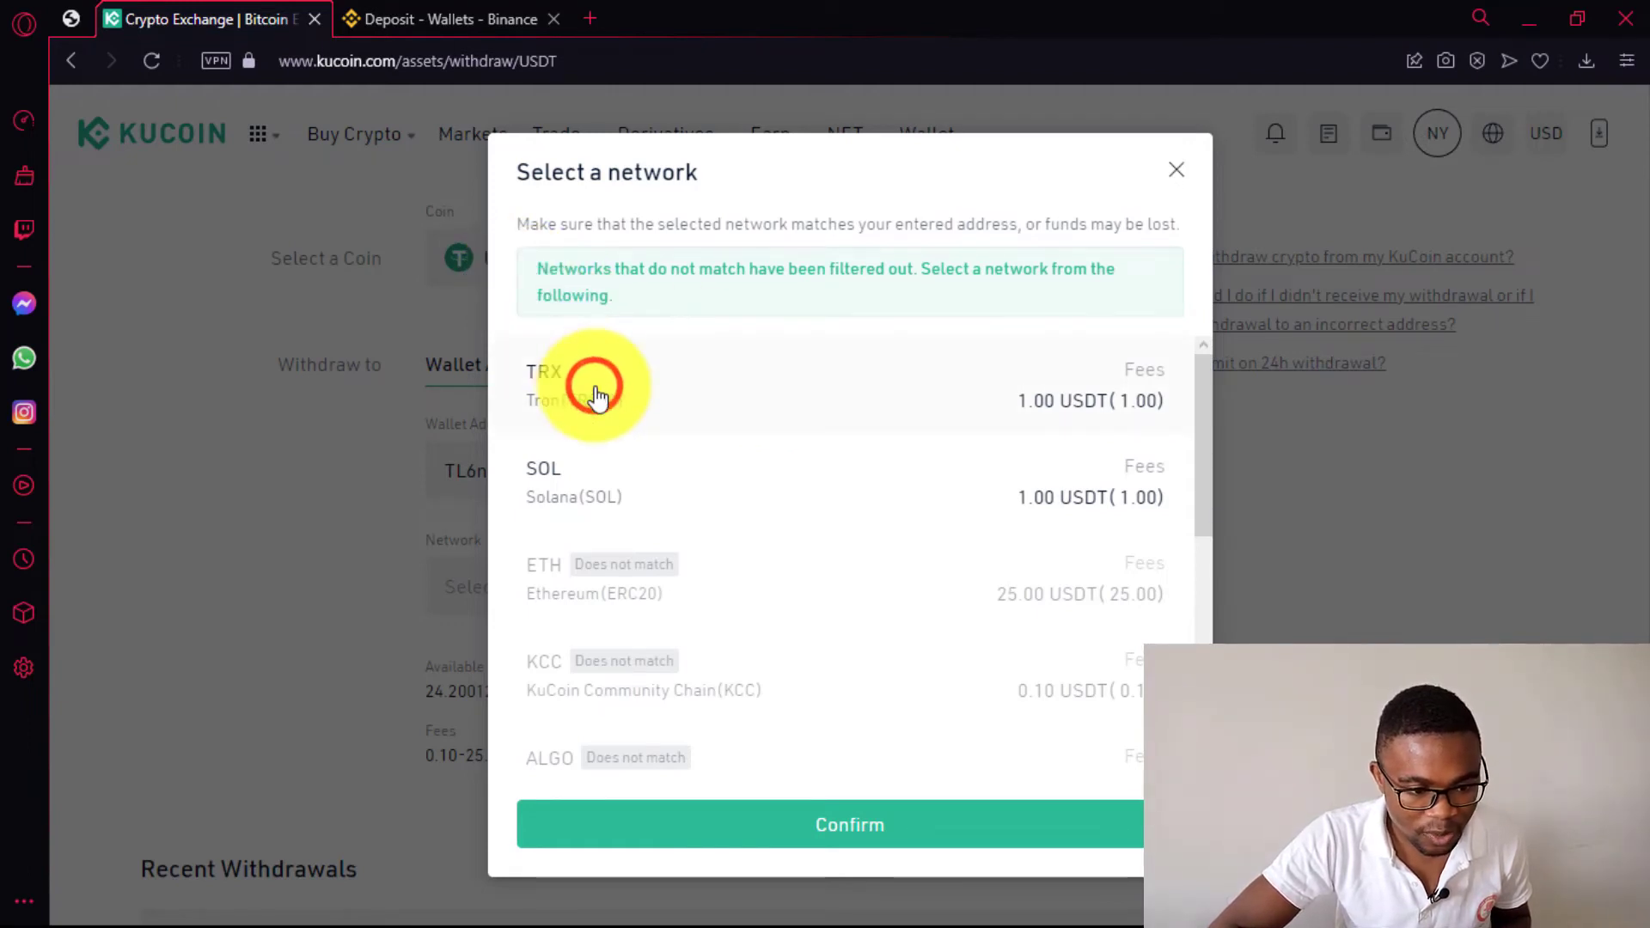
{"action": "left_click", "coordinate": [841, 827]}
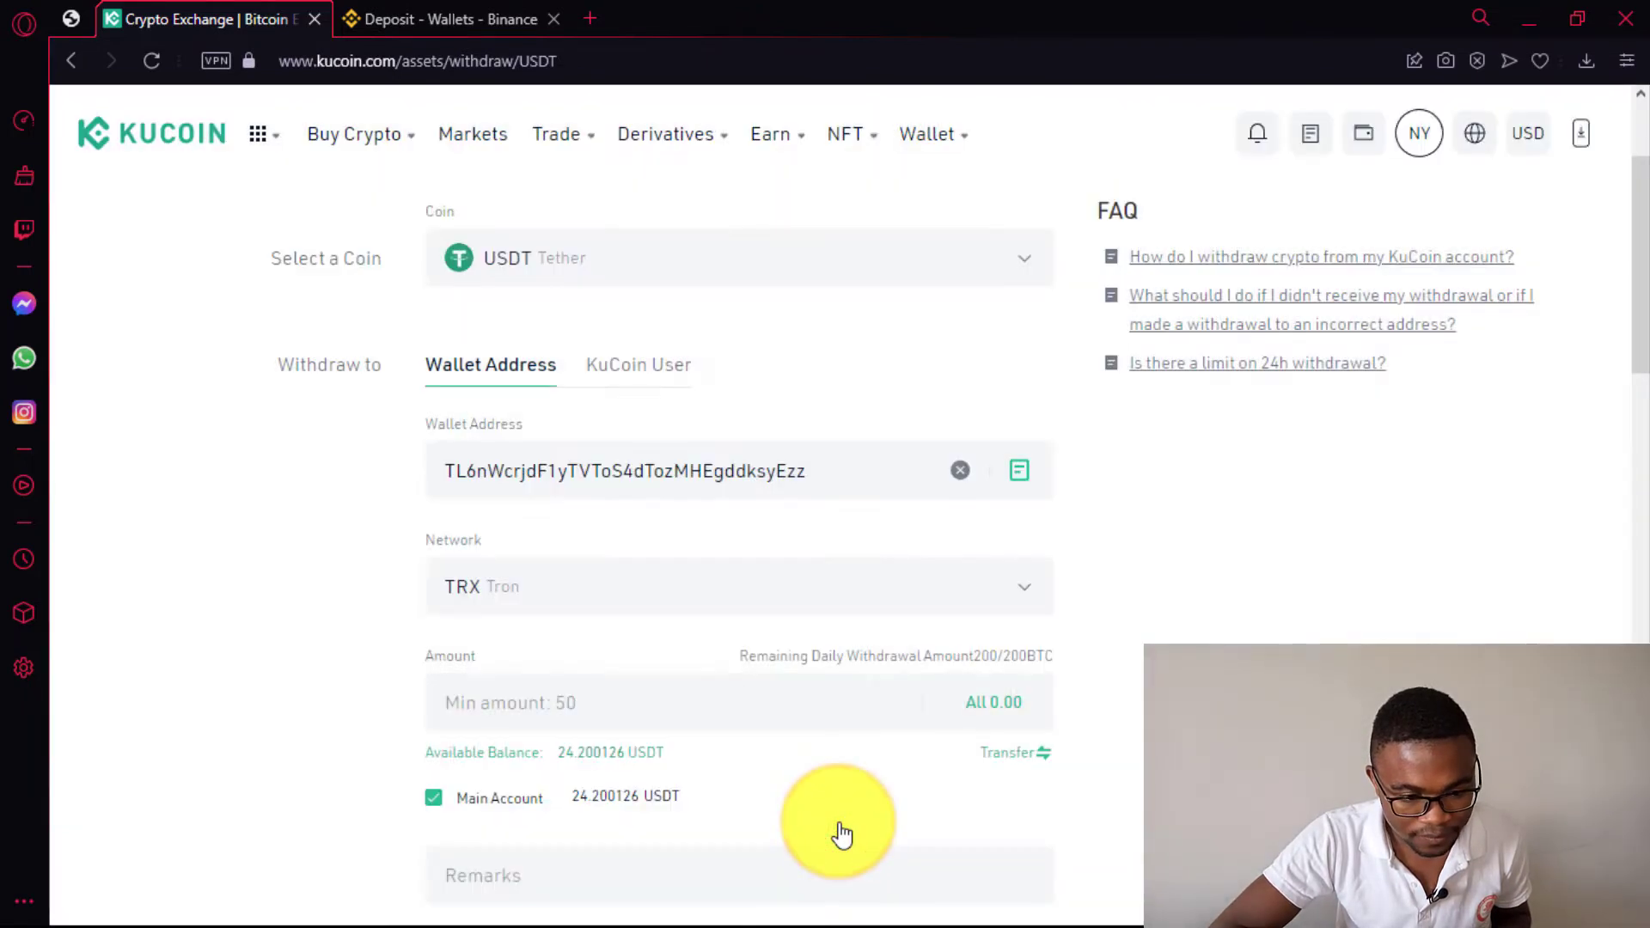
{"action": "left_click_drag", "start_coordinate": [1639, 273], "coordinate": [1640, 279]}
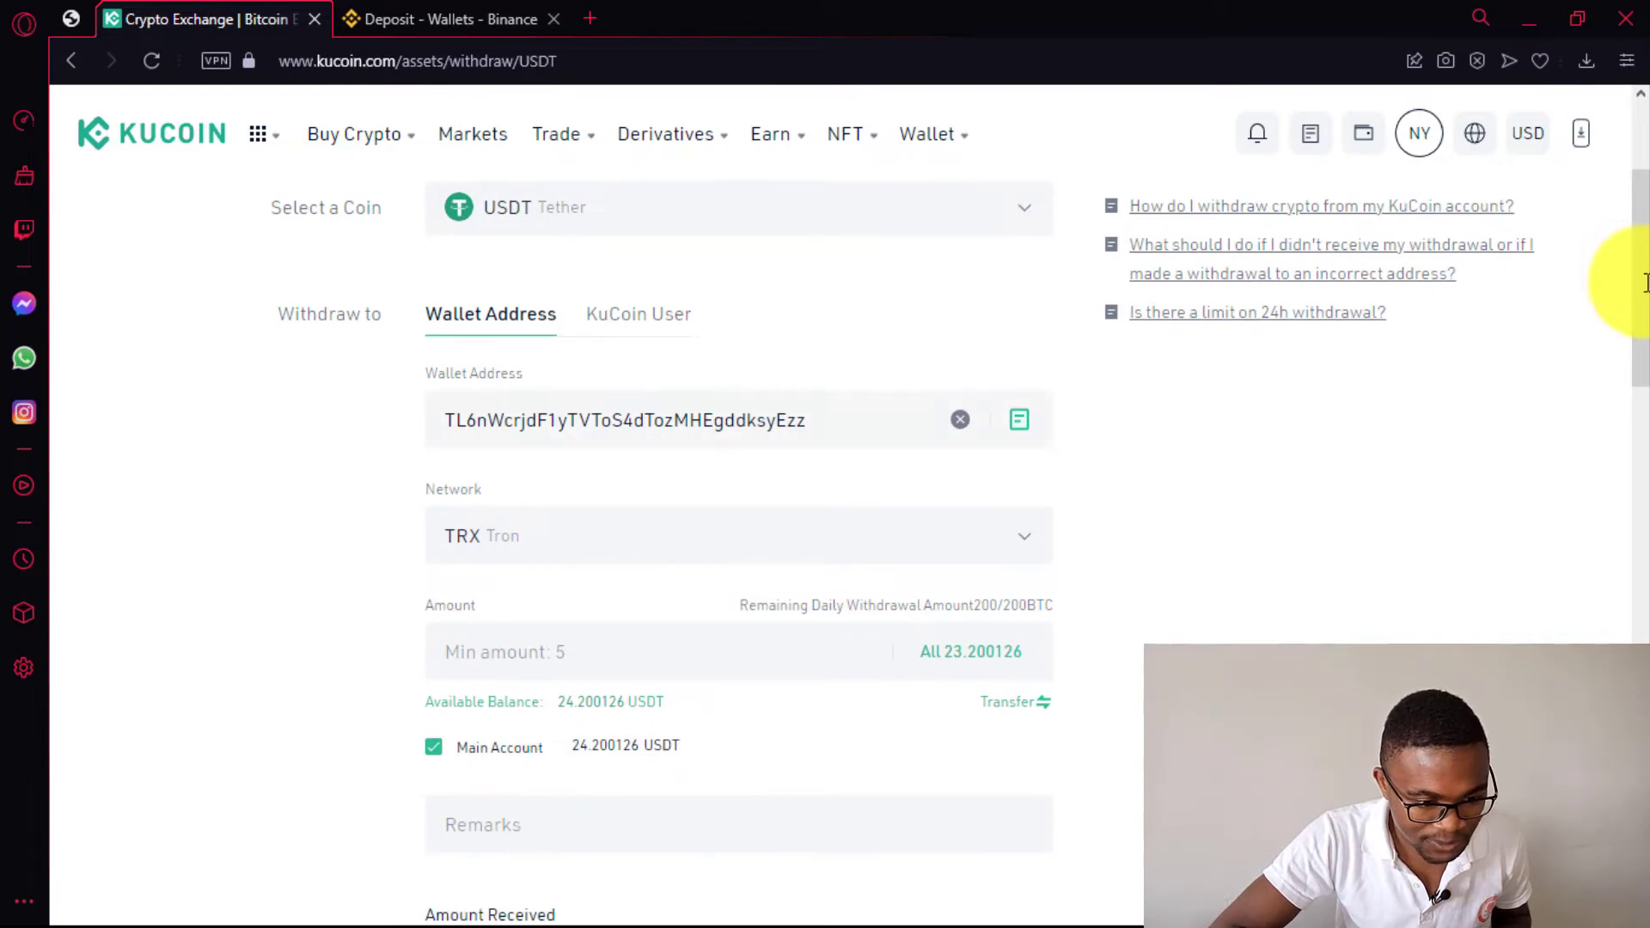
Step: Fill the withdrawal amount with the full 23.200126 USDT using the All option
{"action": "scroll", "coordinate": [1633, 331], "scroll_direction": "down", "scroll_amount": 2}
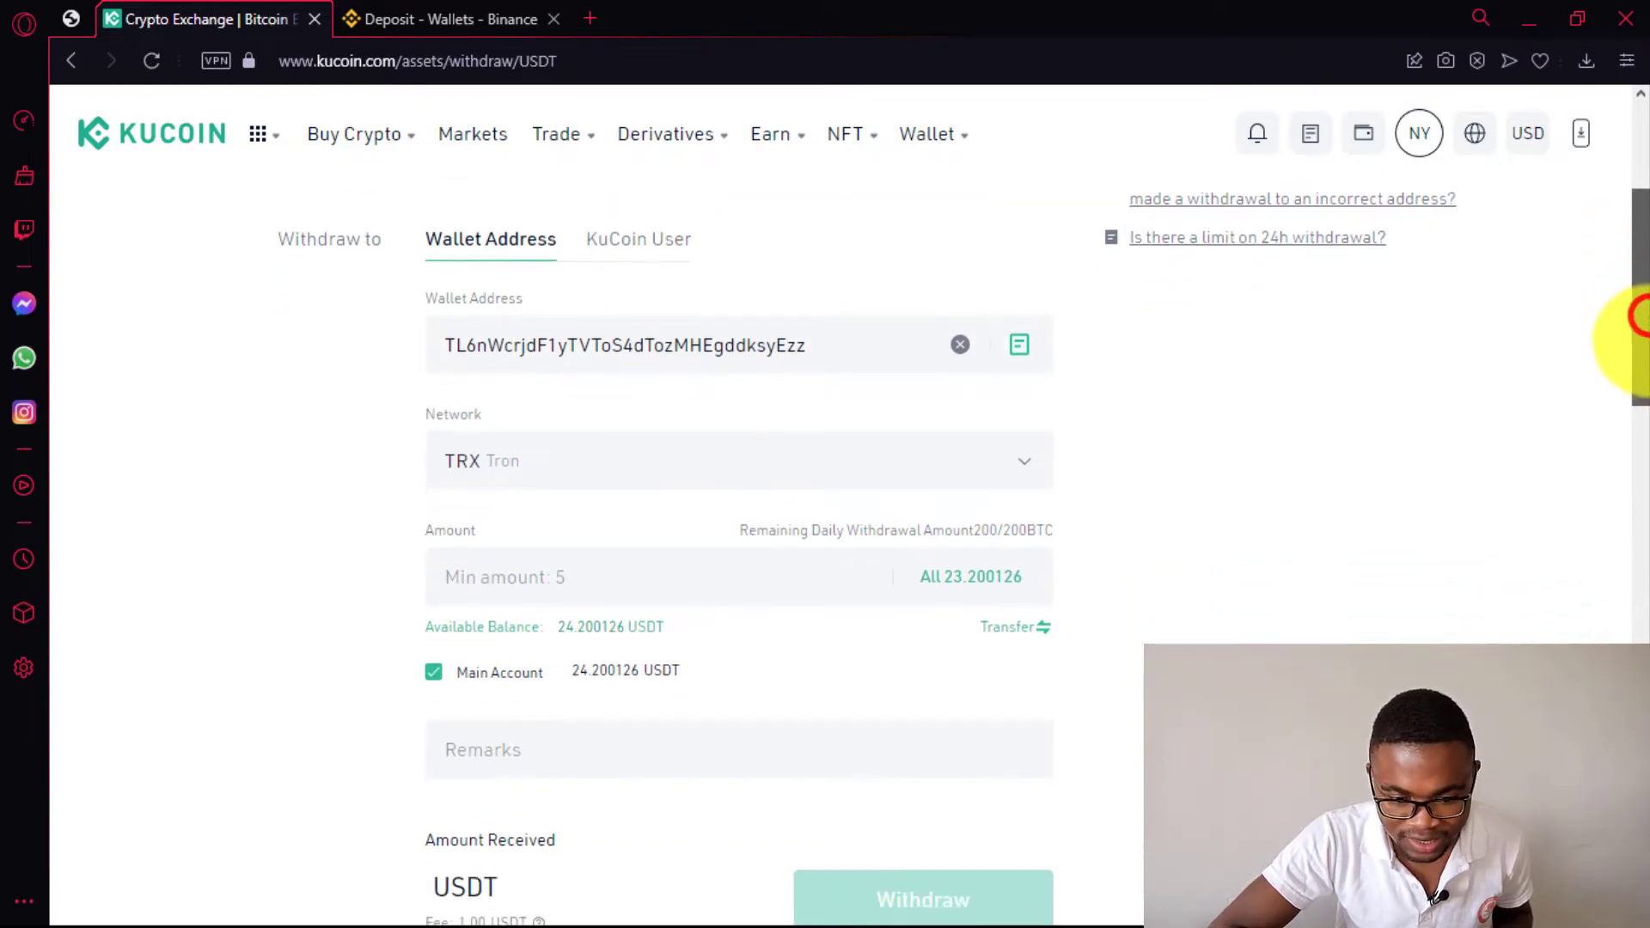
{"action": "left_click", "coordinate": [571, 540]}
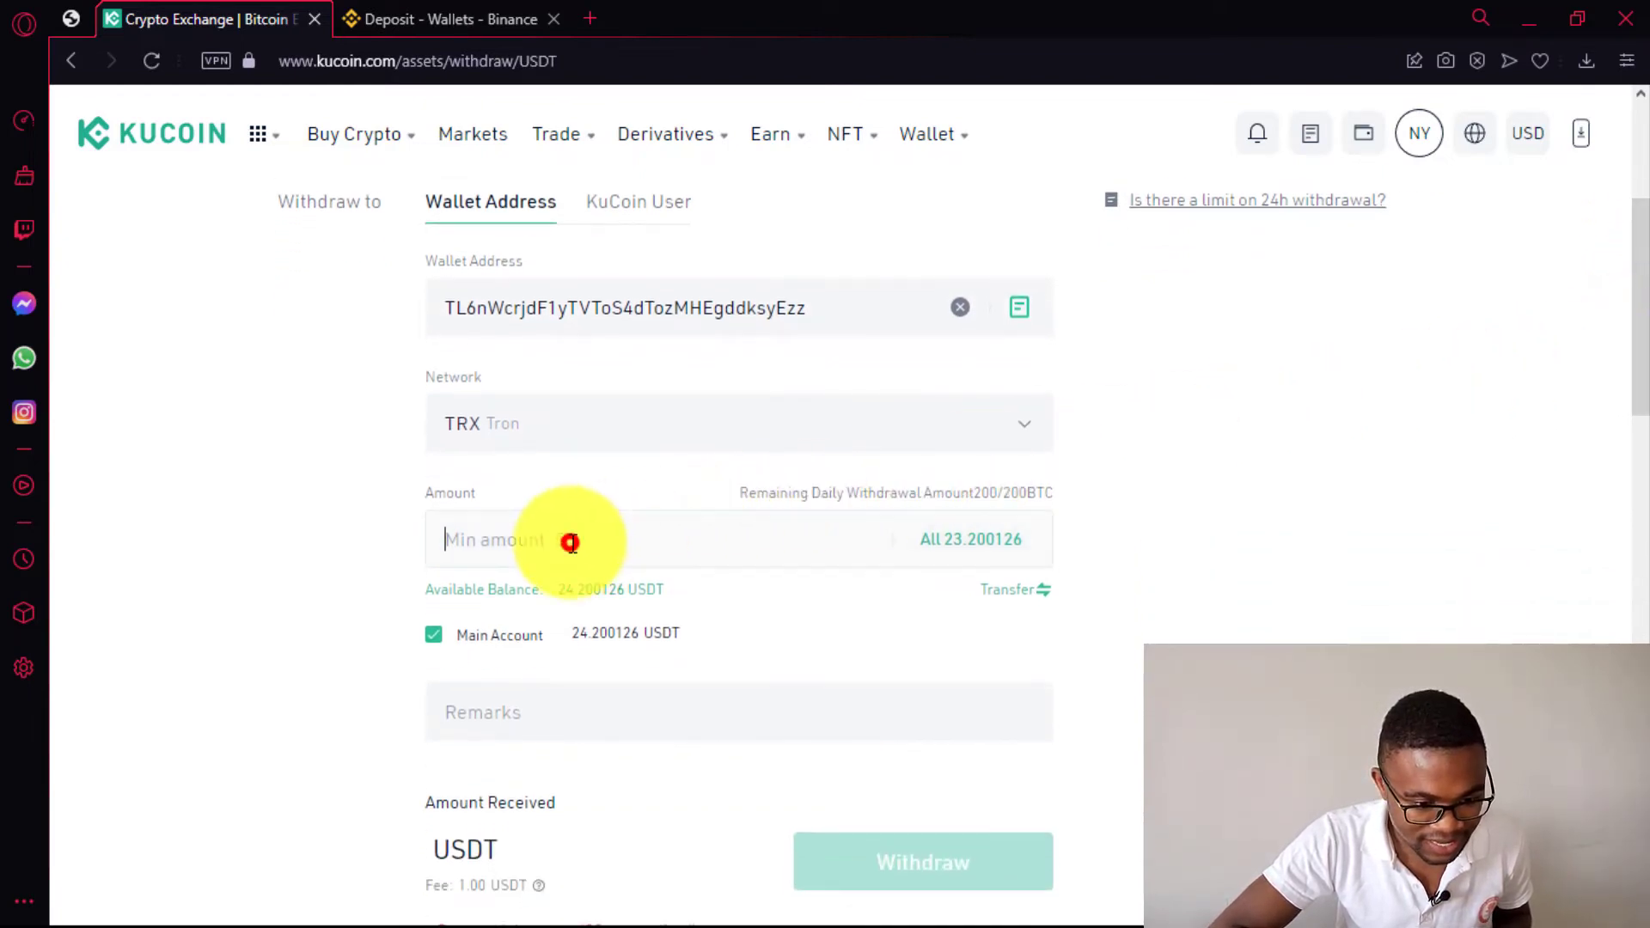
{"action": "left_click", "coordinate": [558, 593]}
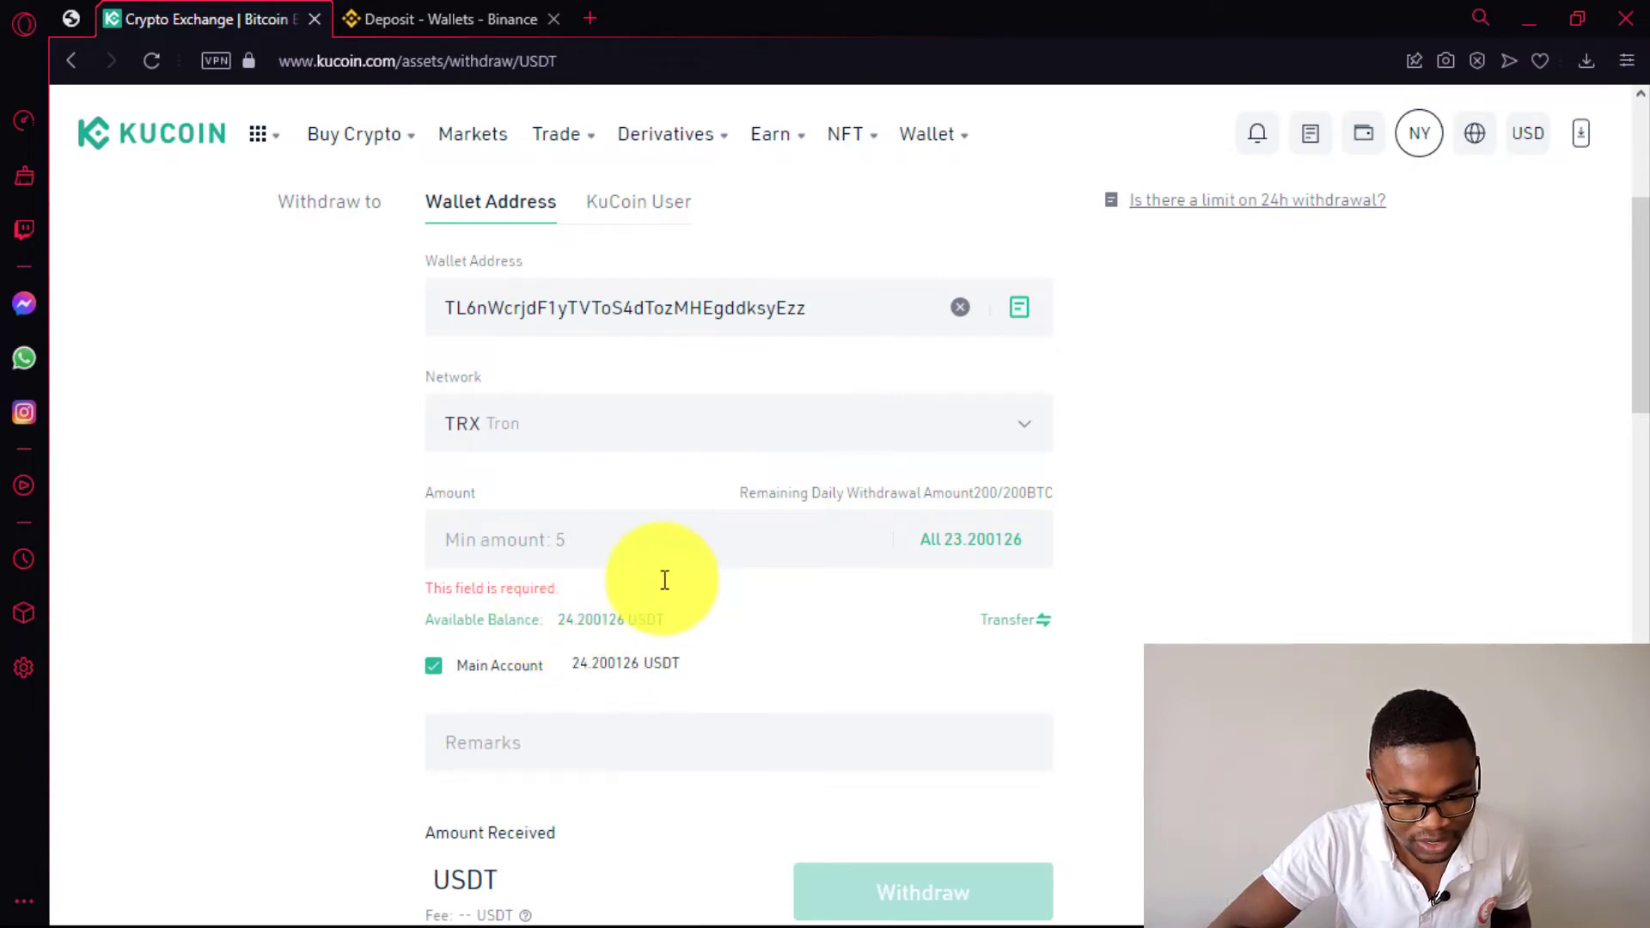
{"action": "left_click", "coordinate": [960, 554]}
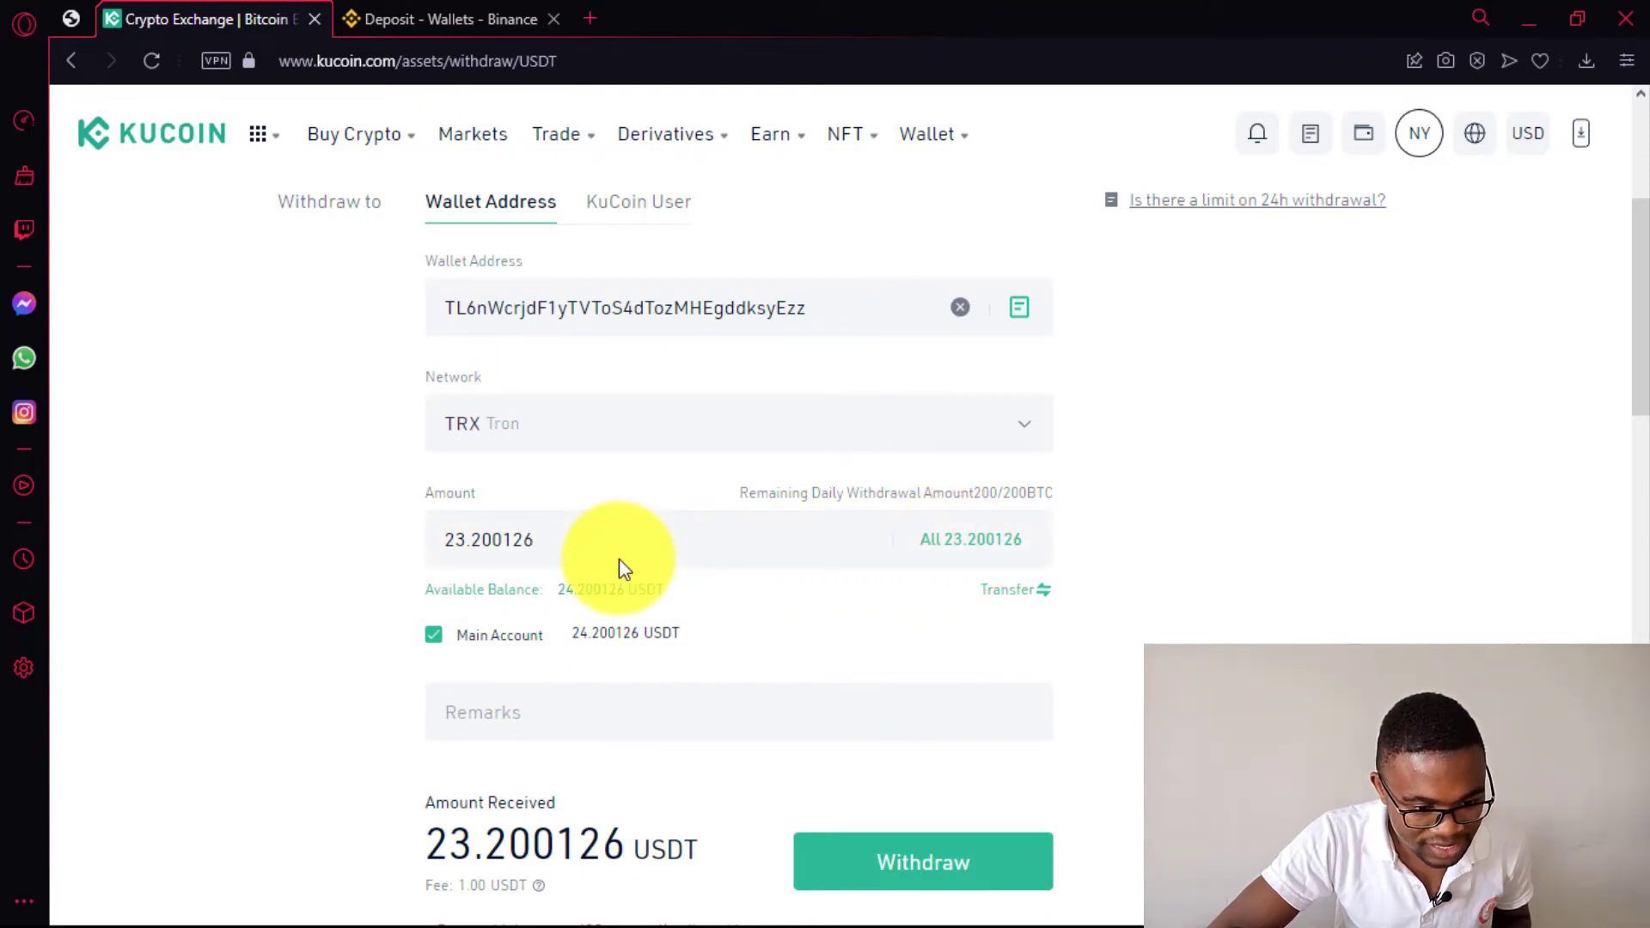
{"action": "left_click_drag", "start_coordinate": [1640, 391], "coordinate": [1643, 412]}
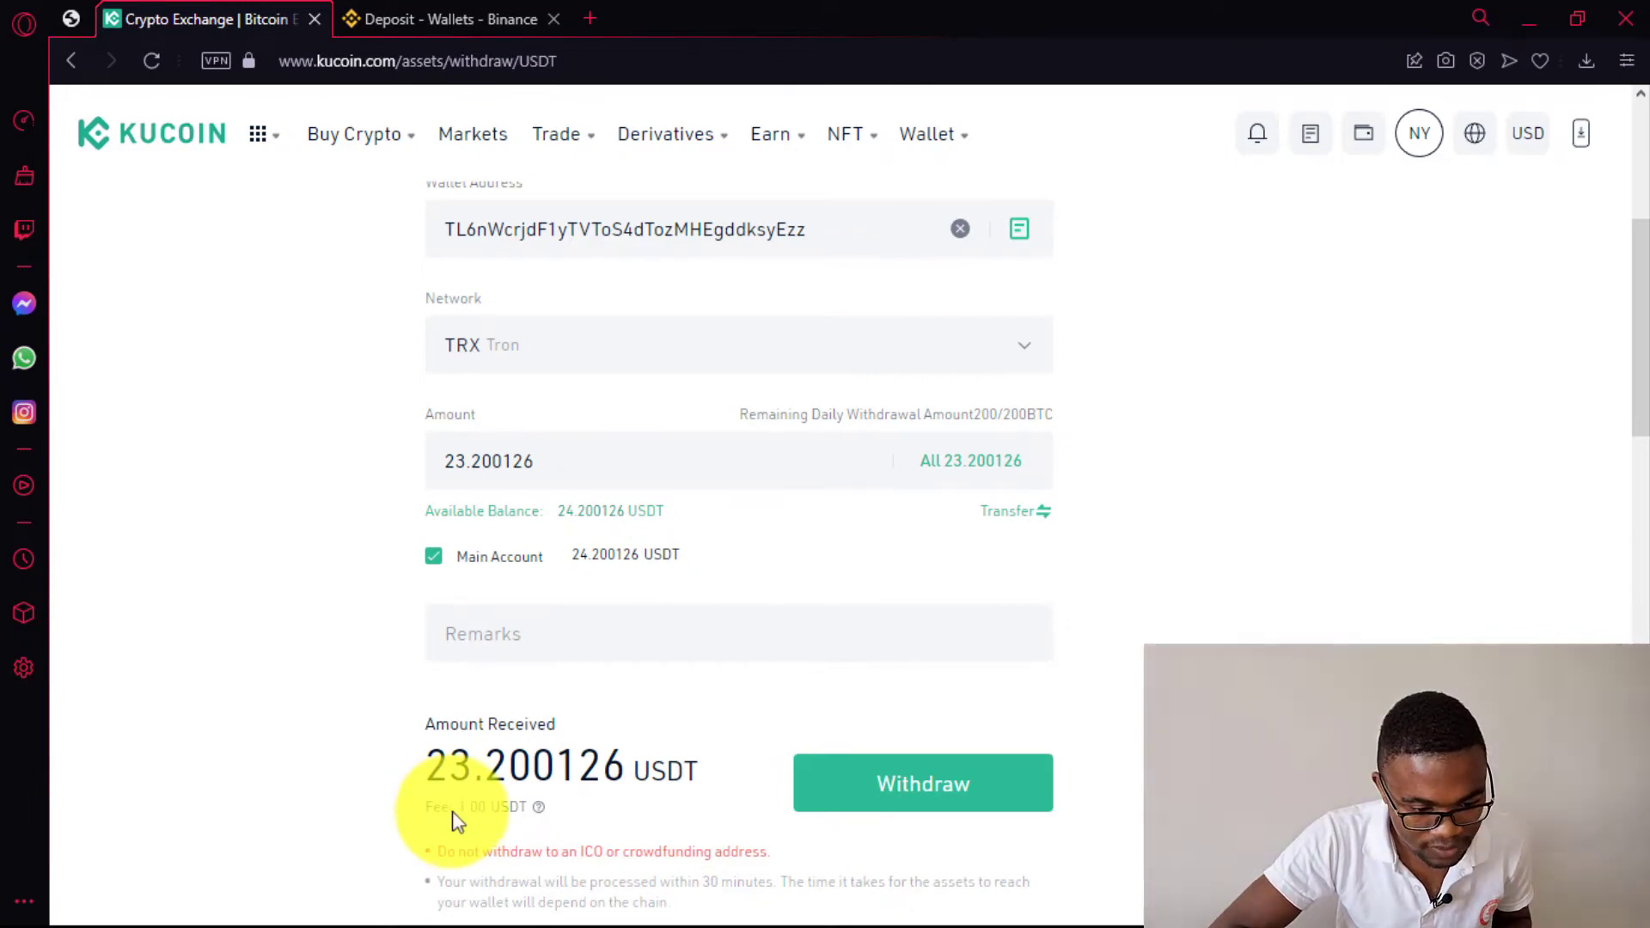
{"action": "left_click_drag", "start_coordinate": [1640, 388], "coordinate": [1621, 450]}
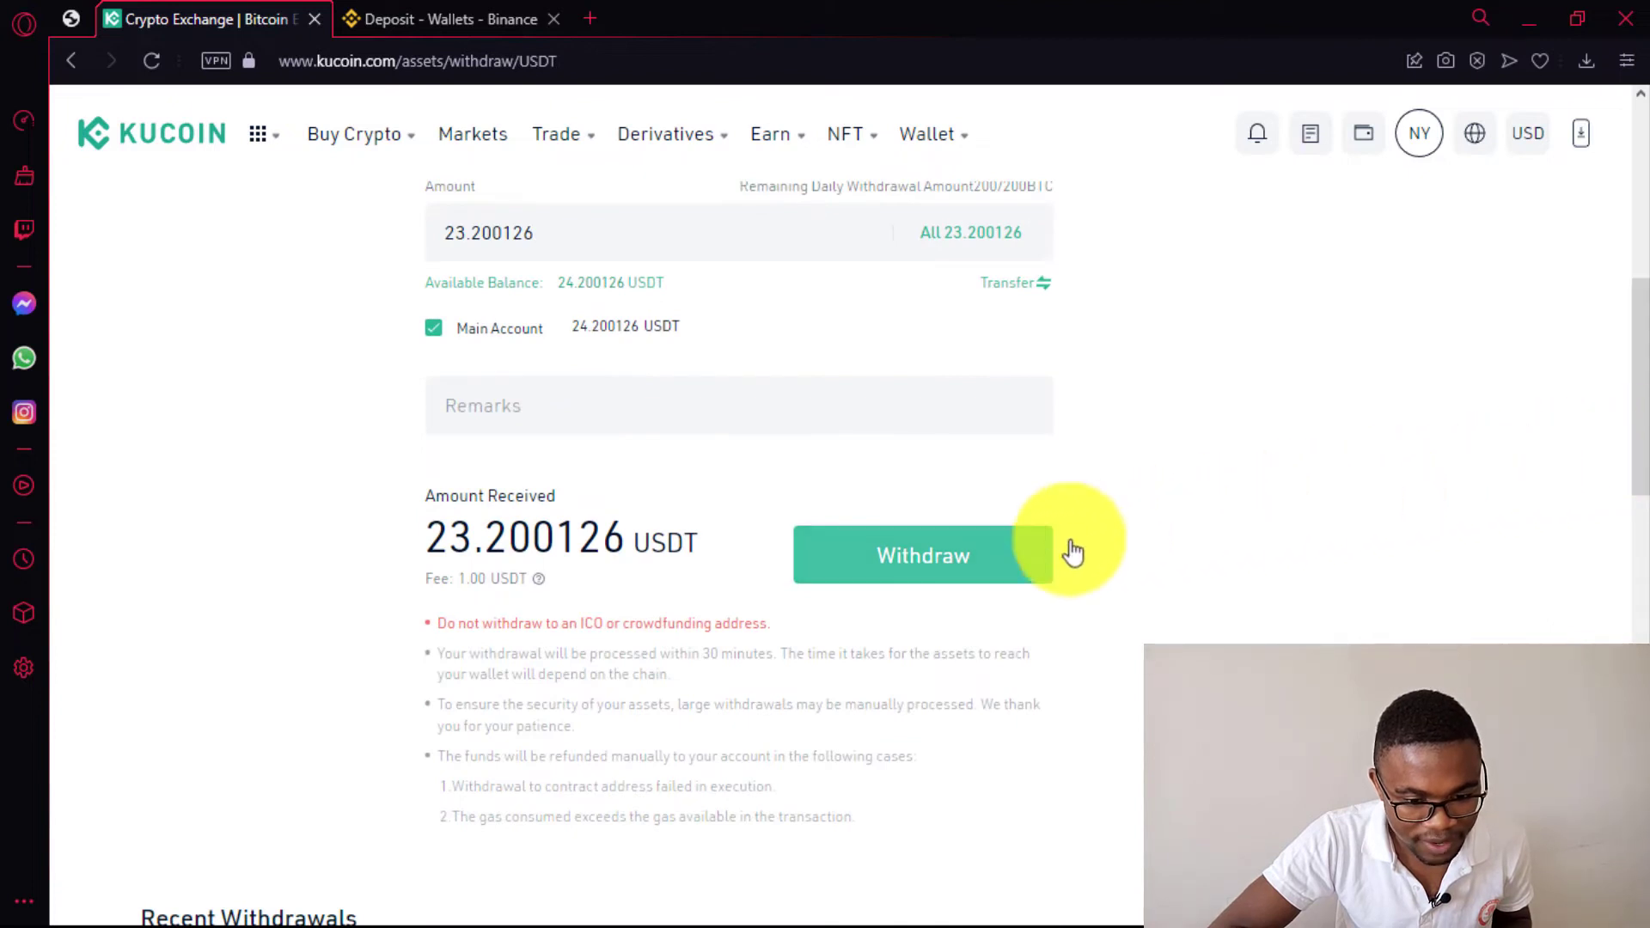
Step: Submit the withdrawal and confirm the 23.200126 USDT TRC20 details in the review dialog
{"action": "left_click", "coordinate": [942, 564]}
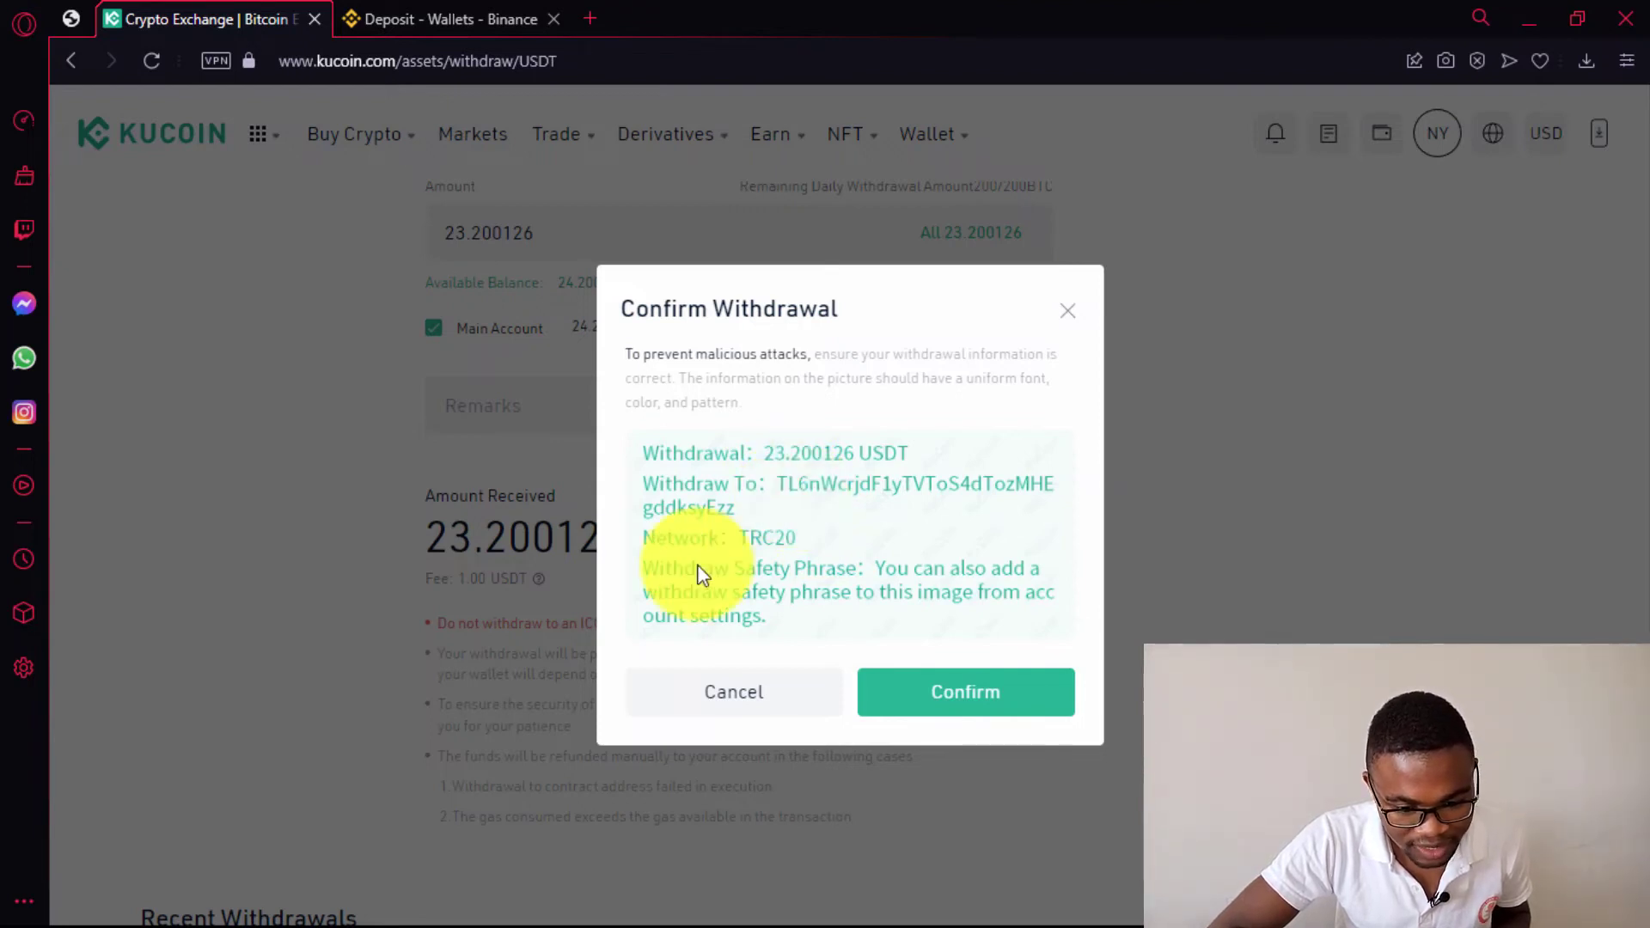
{"action": "left_click", "coordinate": [988, 698]}
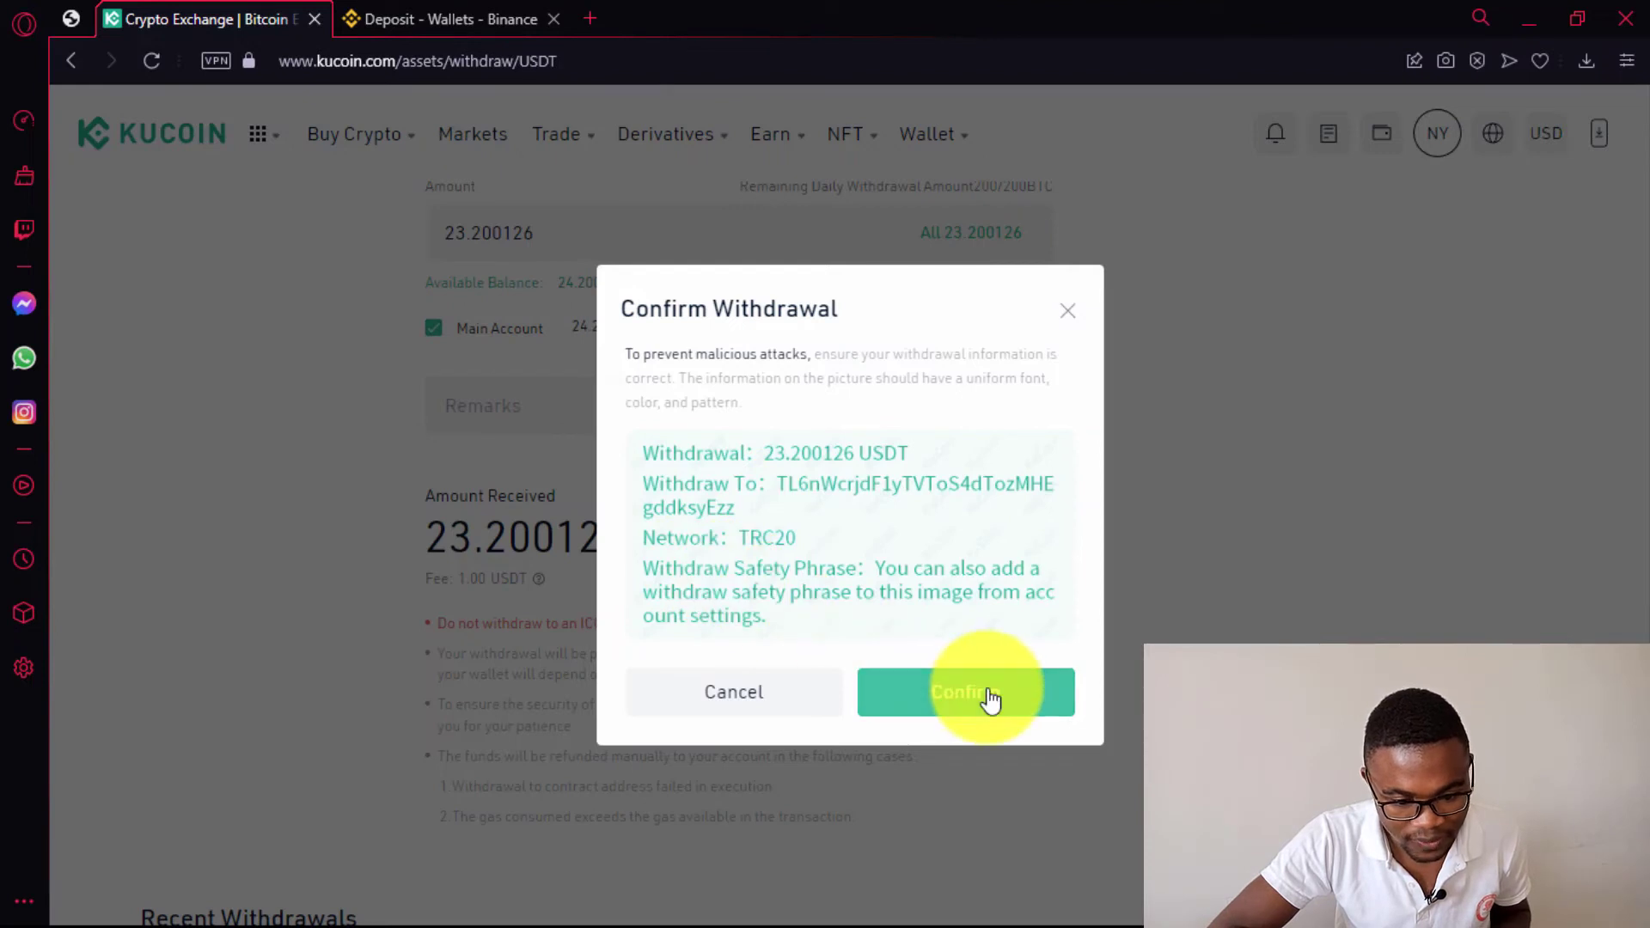
{"action": "left_click", "coordinate": [675, 387]}
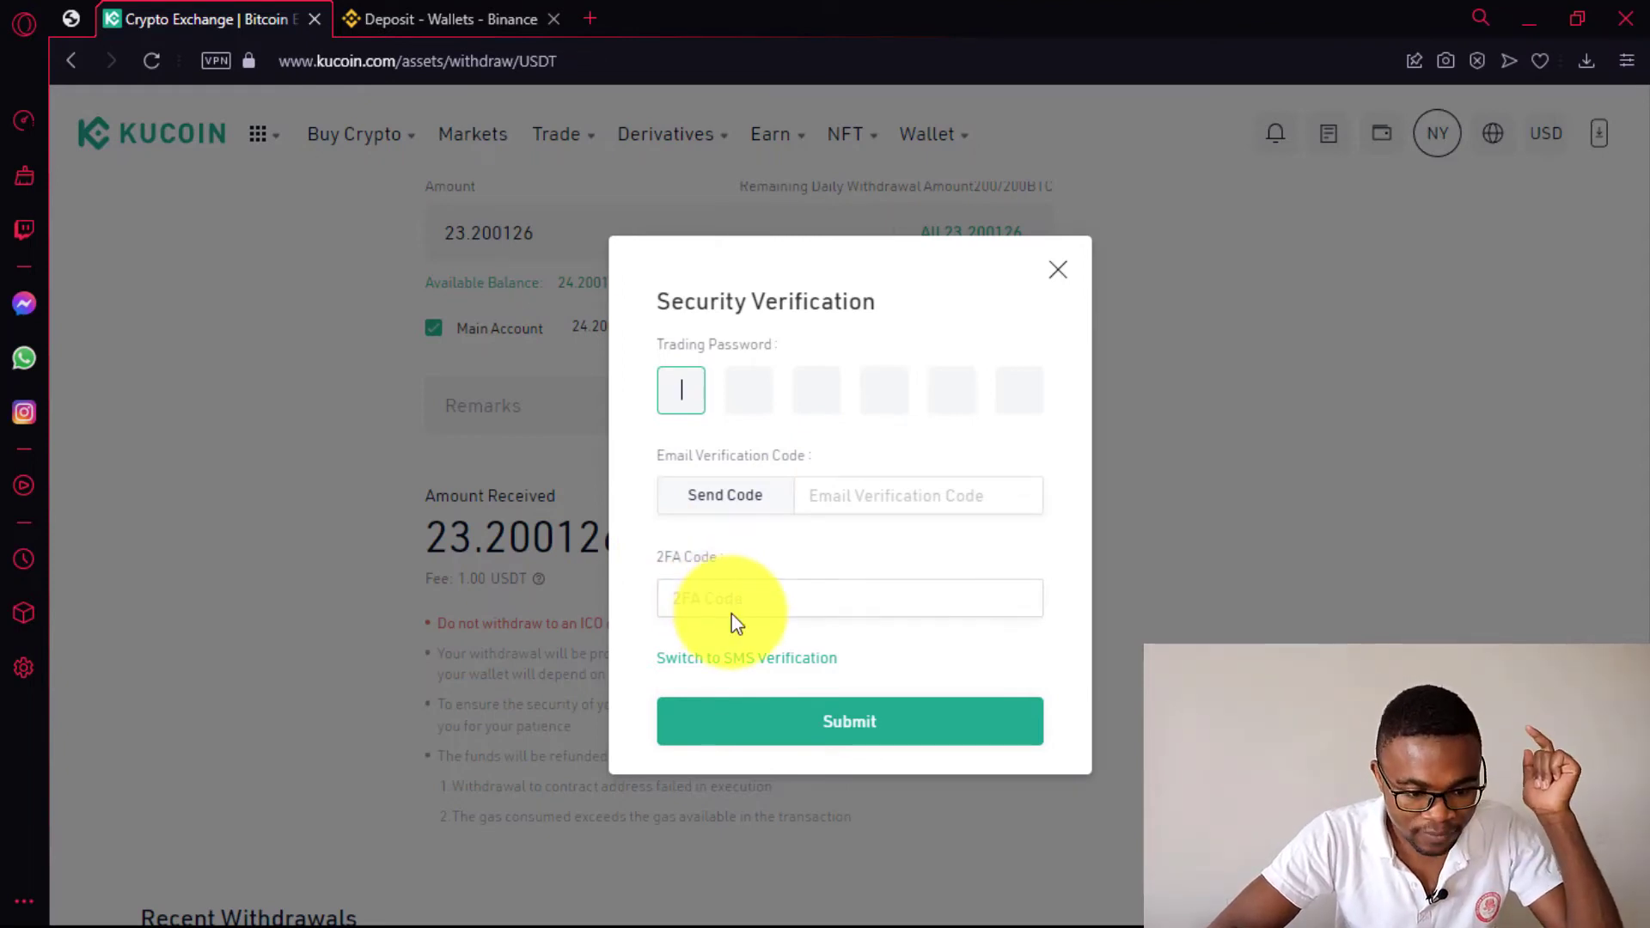
Step: Verify with the trading password and an SMS code to submit the withdrawal
{"action": "left_click", "coordinate": [740, 669]}
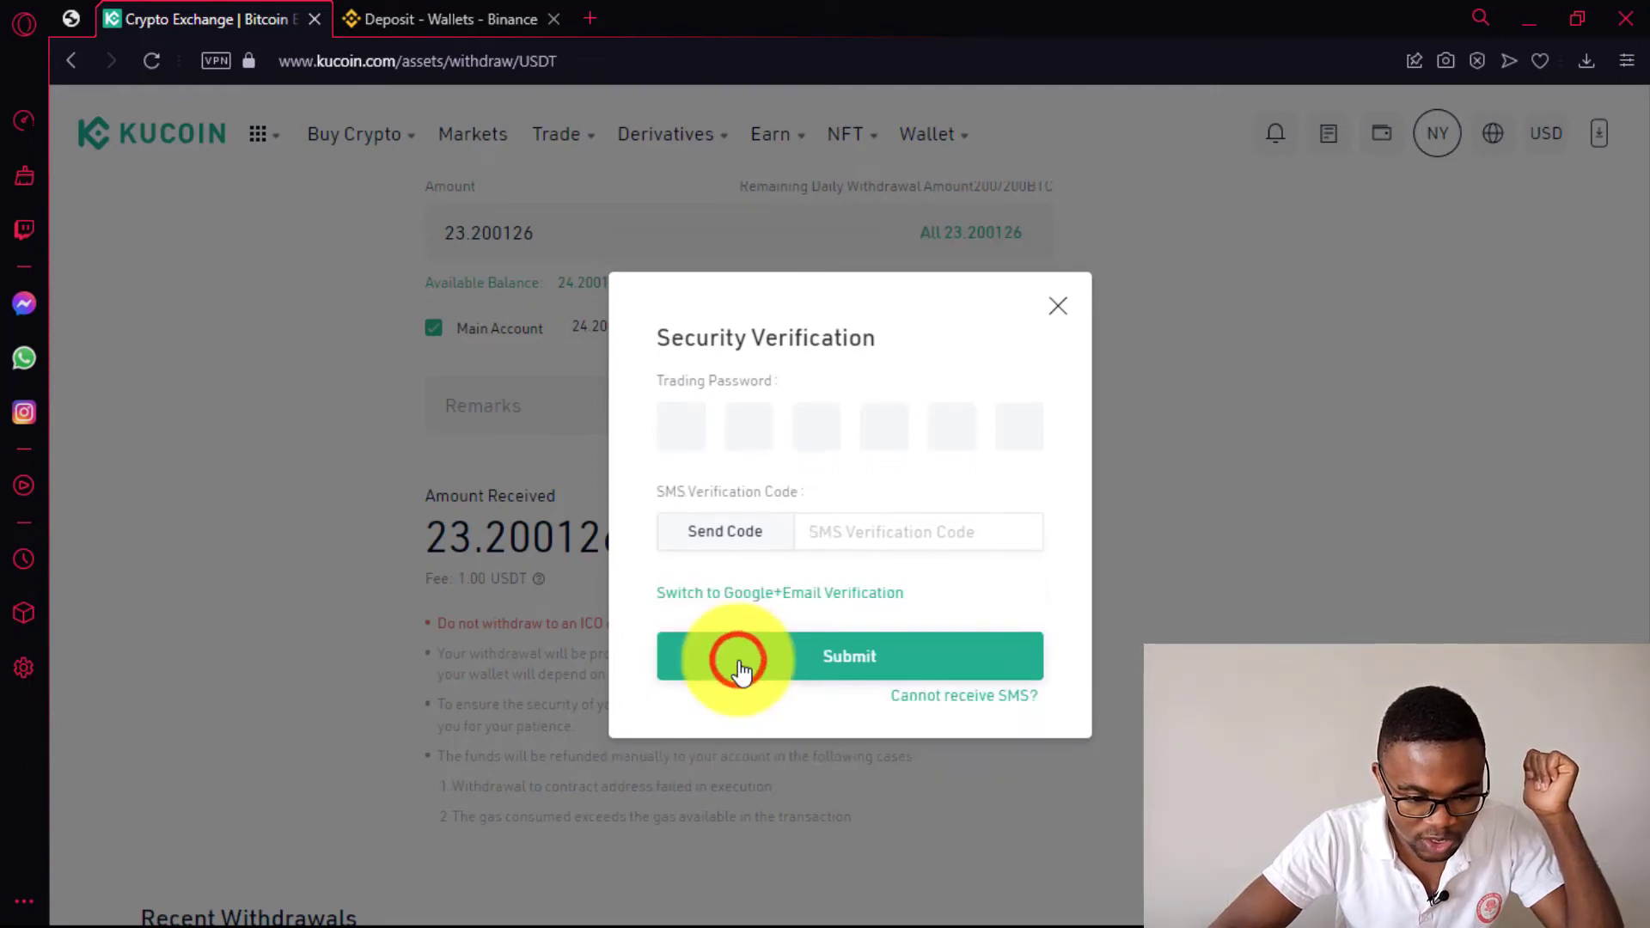
{"action": "left_click", "coordinate": [679, 429]}
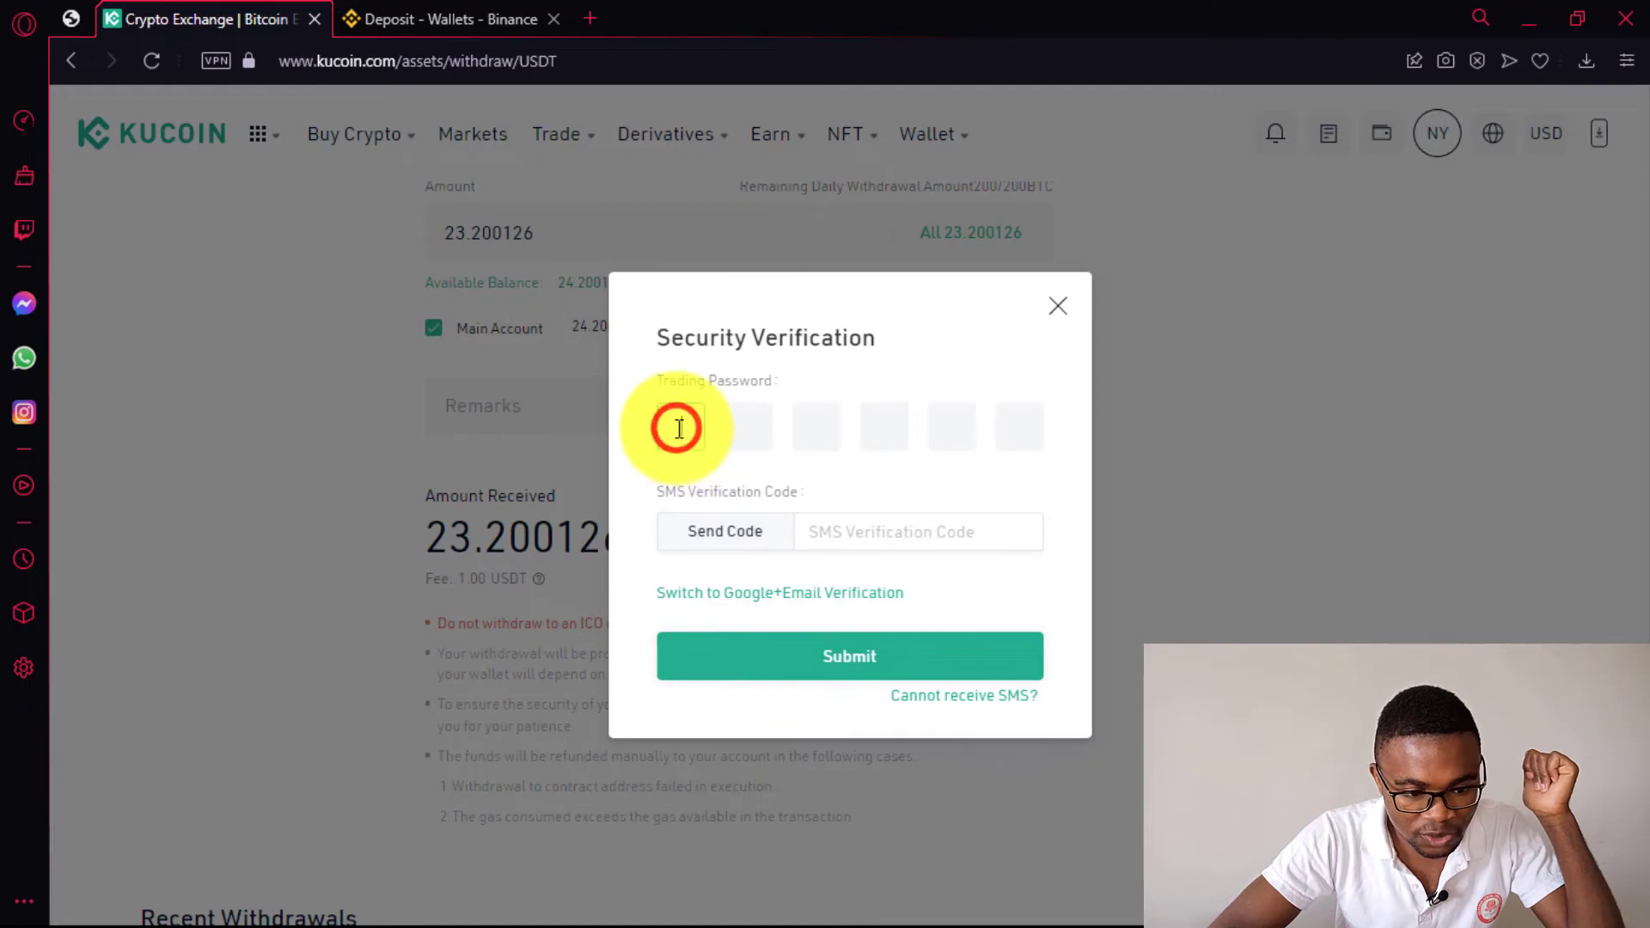
{"action": "type", "text": "******"}
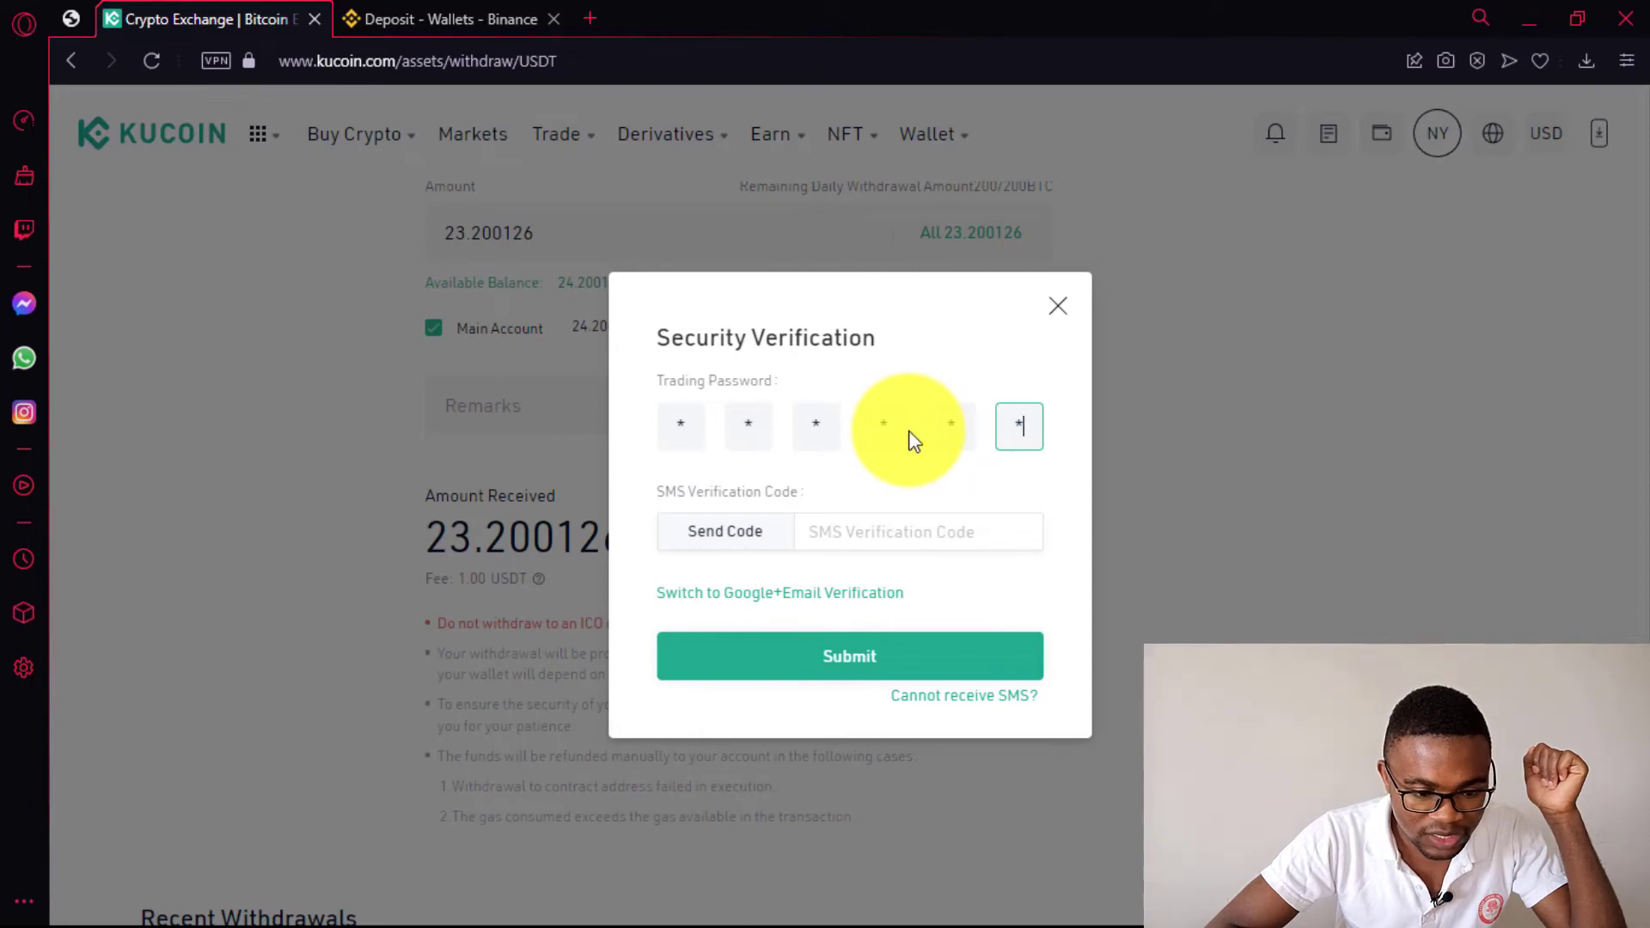
{"action": "left_click", "coordinate": [717, 533]}
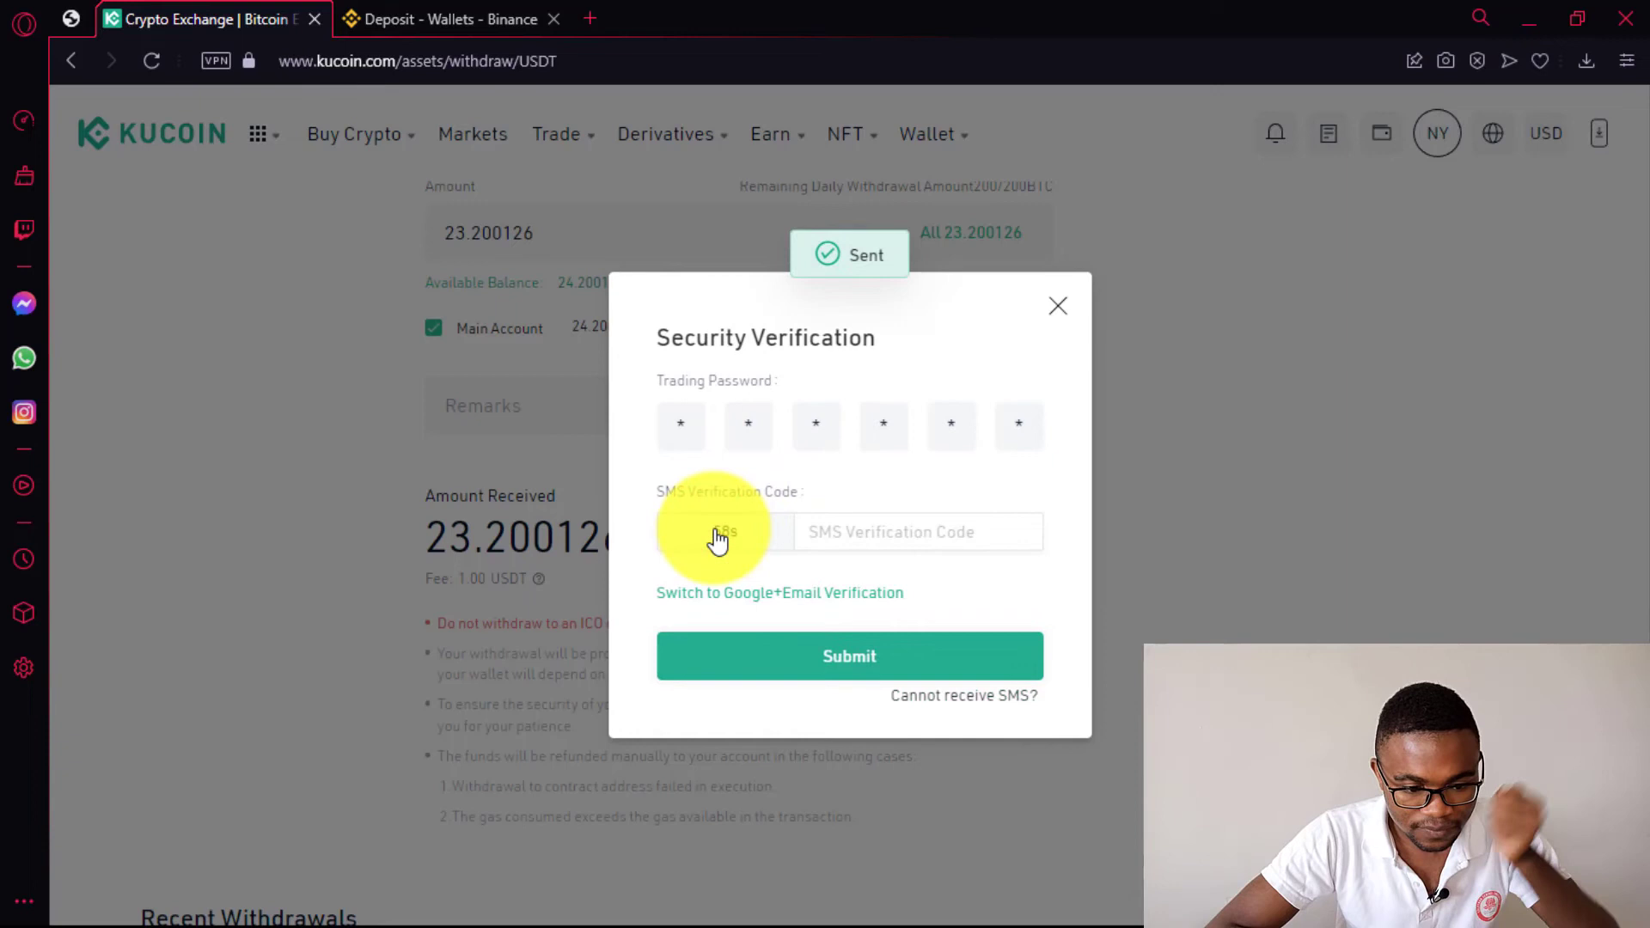
{"action": "left_click", "coordinate": [836, 526]}
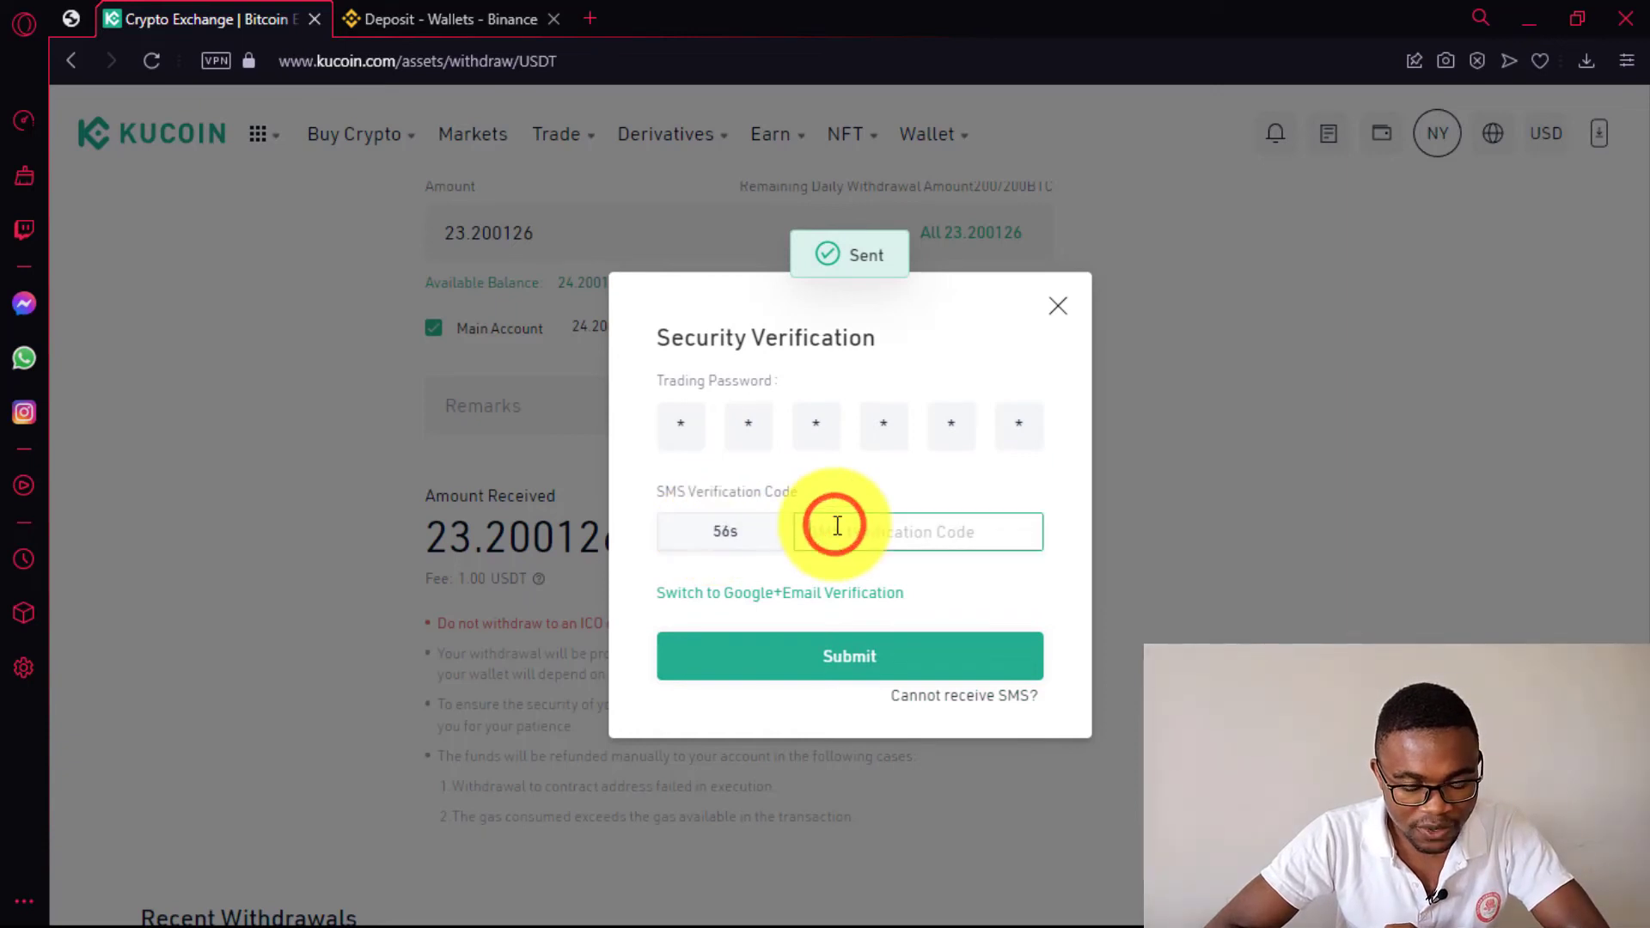
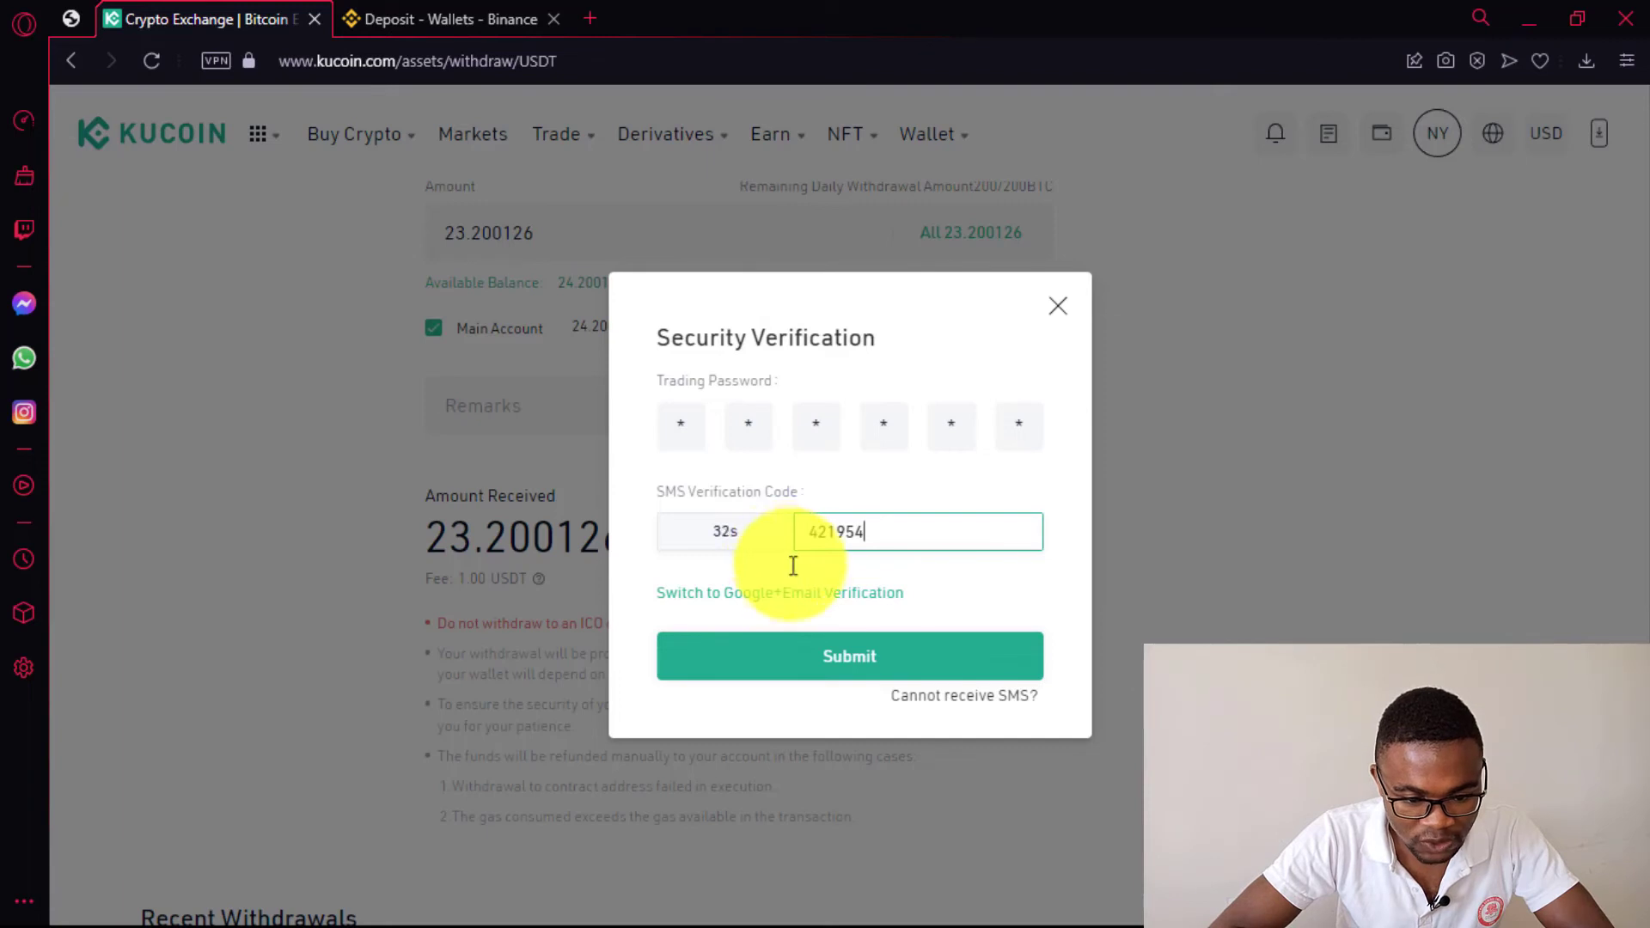
{"action": "left_click", "coordinate": [854, 661]}
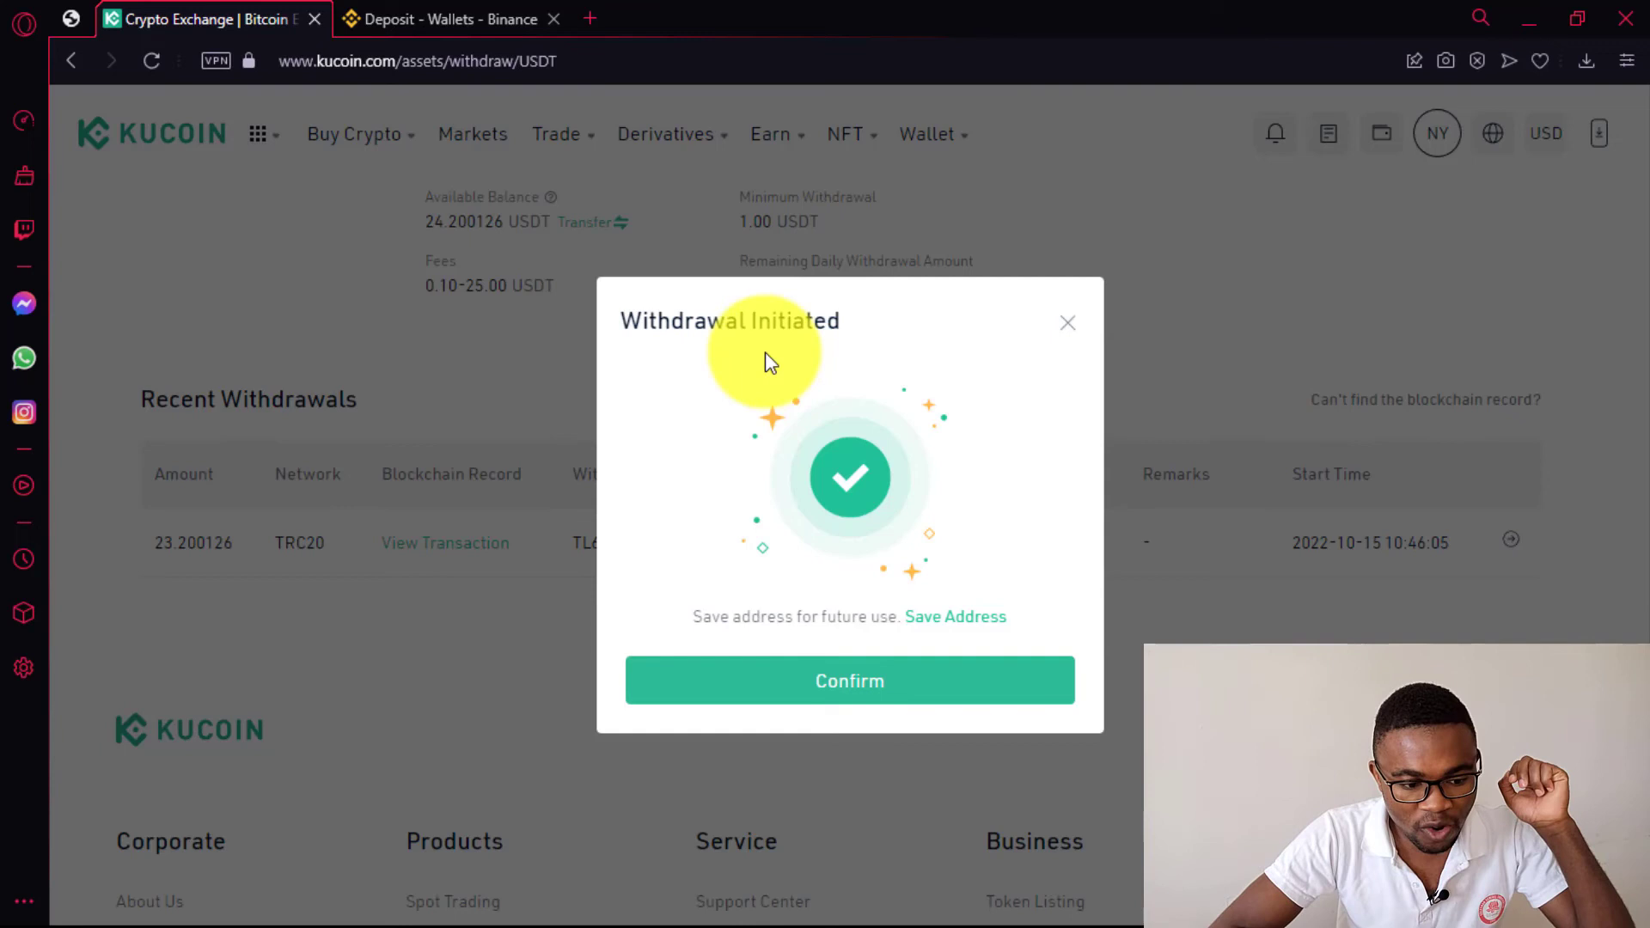
Step: Dismiss the Withdrawal Initiated notice and return to Binance's USDT TRC20 deposit page
{"action": "left_click", "coordinate": [839, 678]}
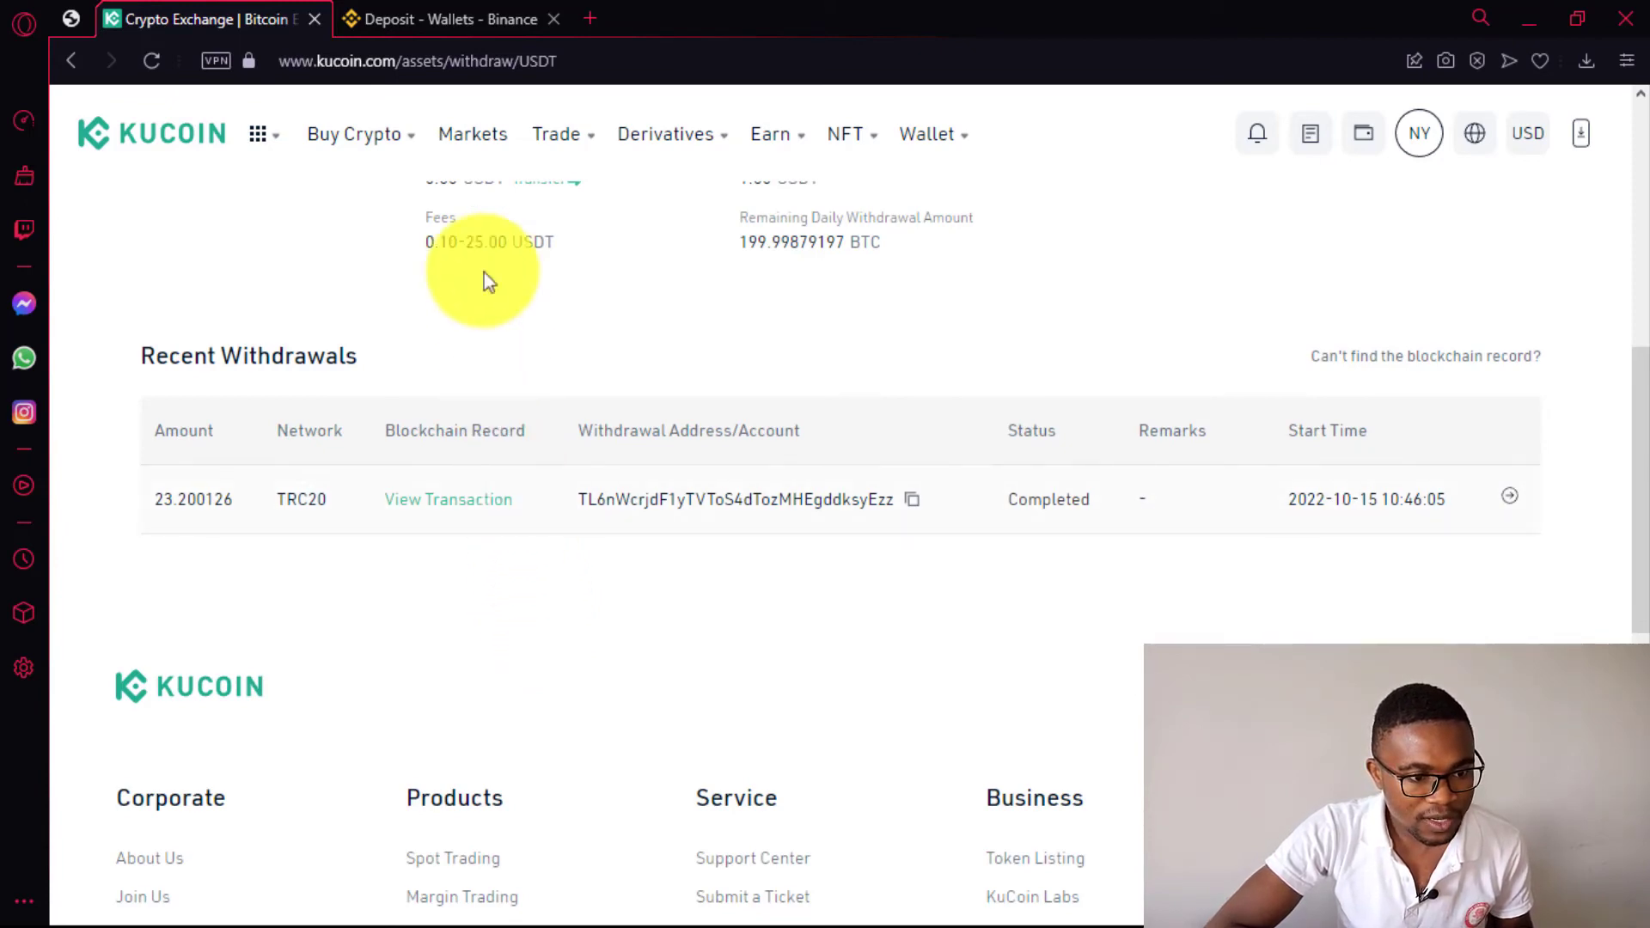
{"action": "left_click", "coordinate": [443, 16]}
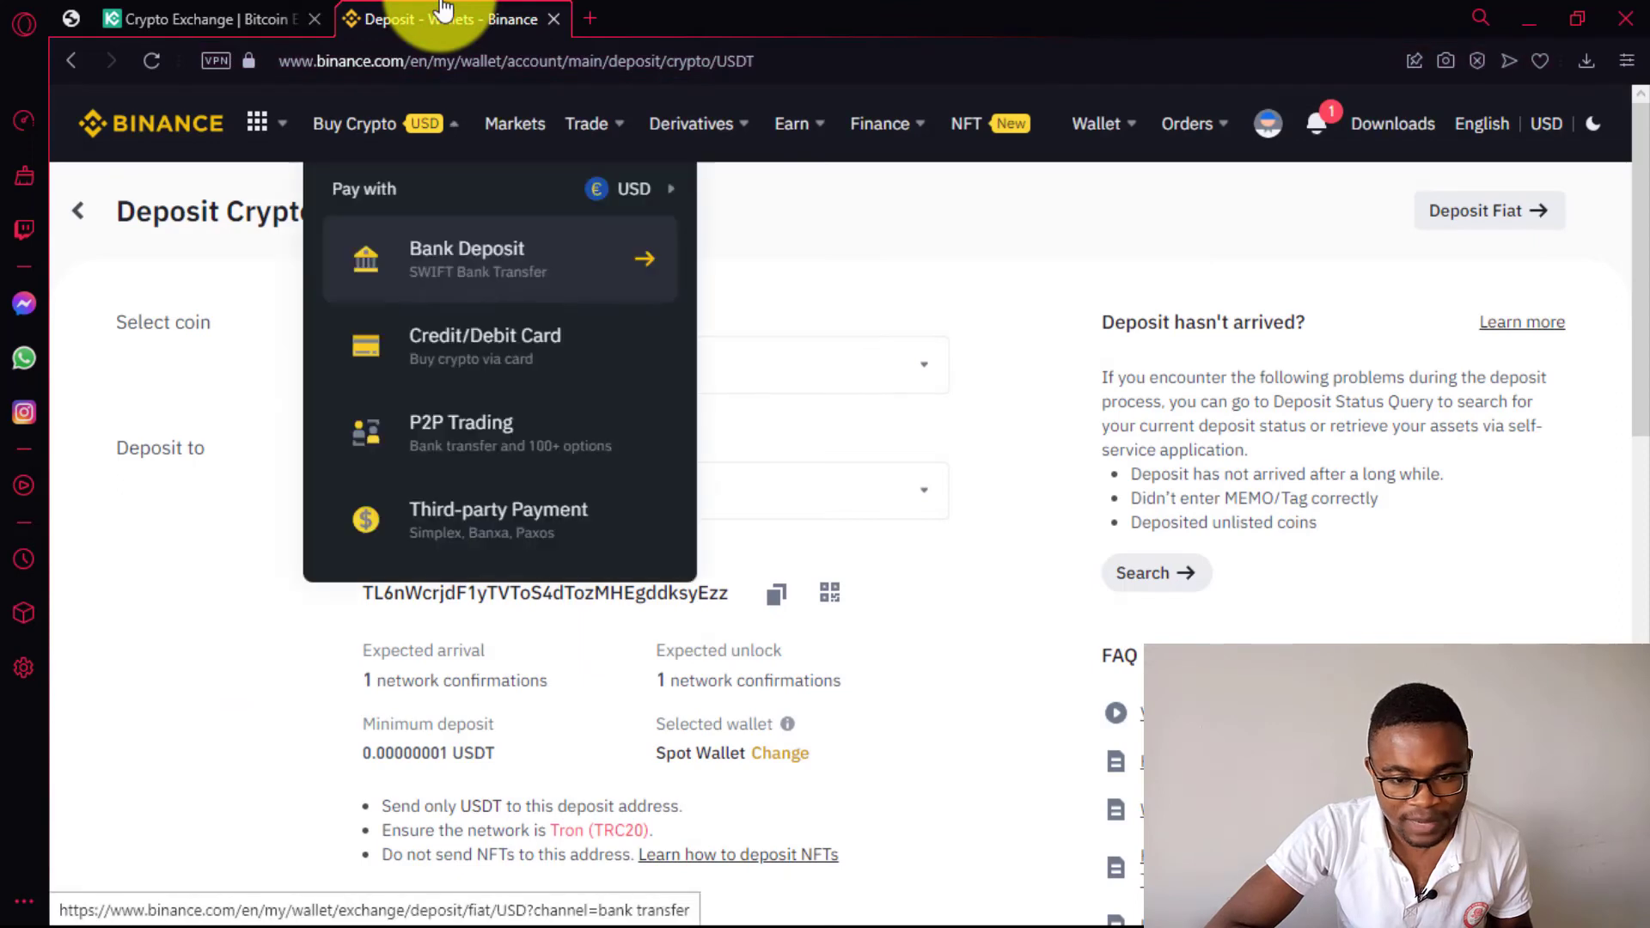
Step: Open Binance's Fiat and Spot wallet and check the 27.12537180 USDT balance, about $27.36
{"action": "mouse_move", "coordinate": [1313, 143]}
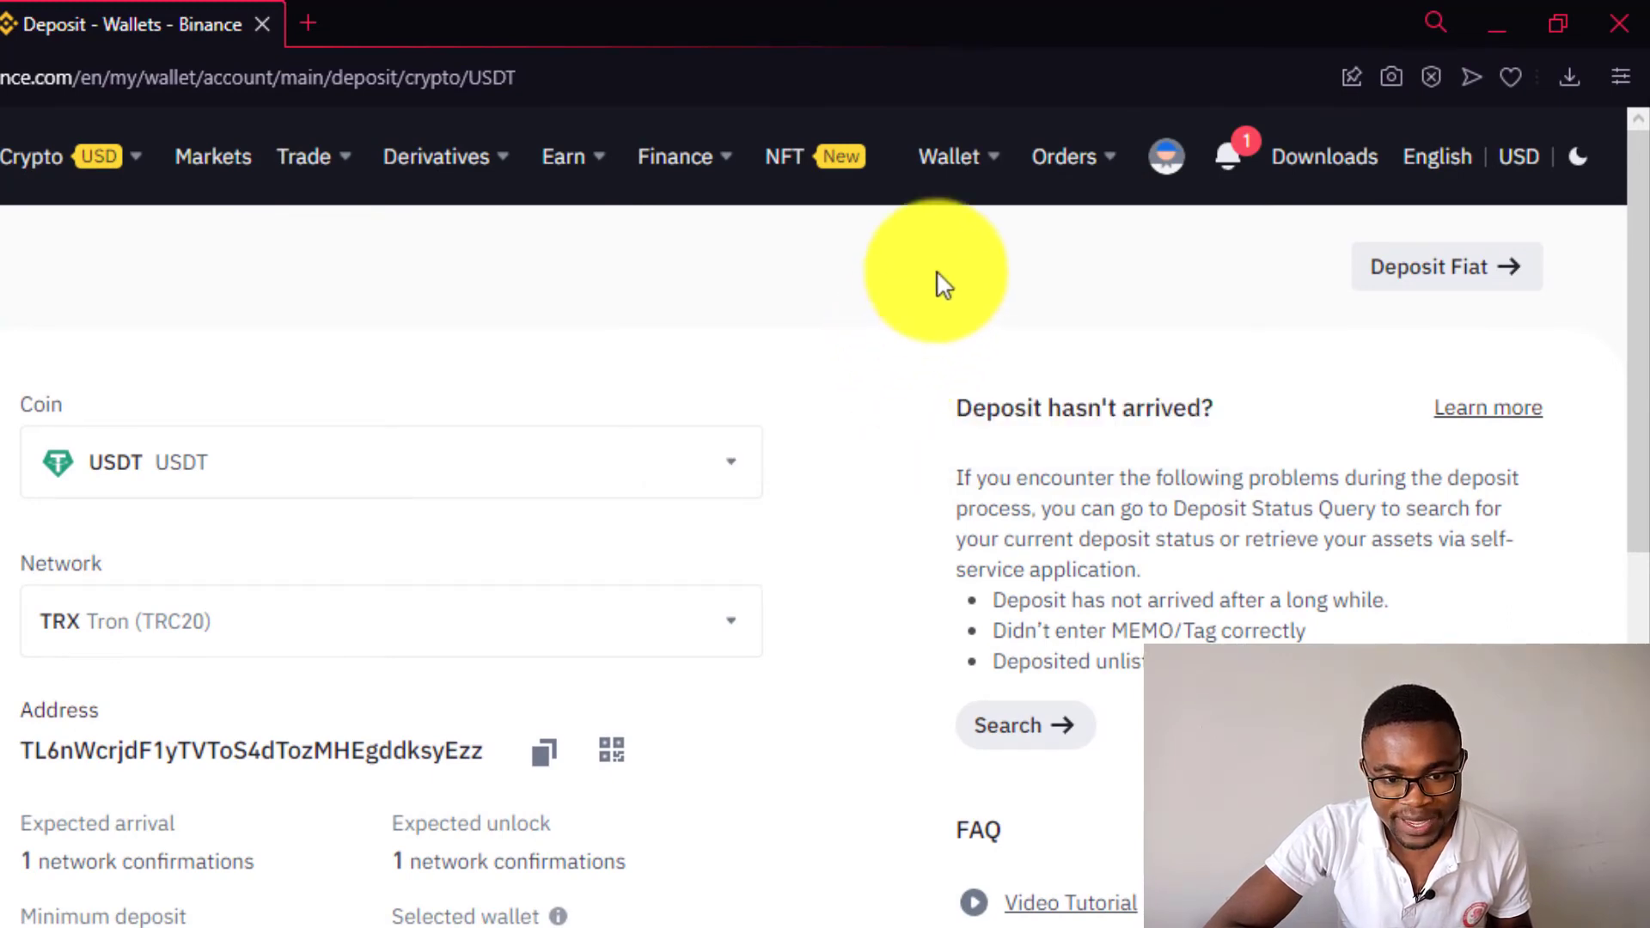
{"action": "mouse_move", "coordinate": [994, 172]}
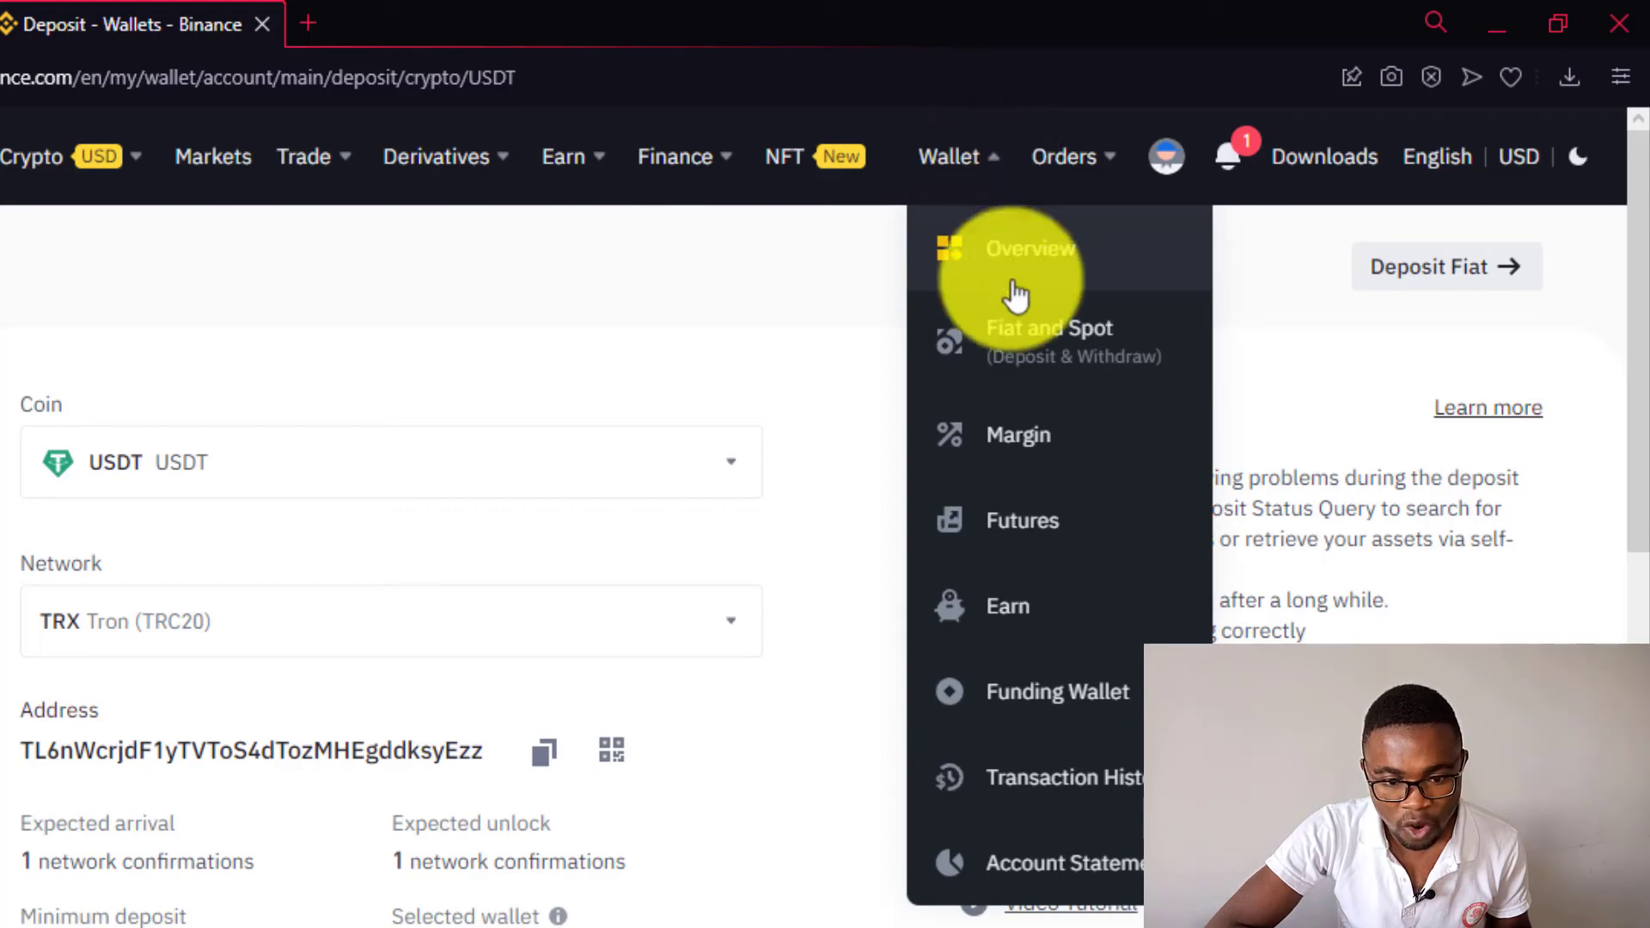
{"action": "left_click", "coordinate": [1029, 360]}
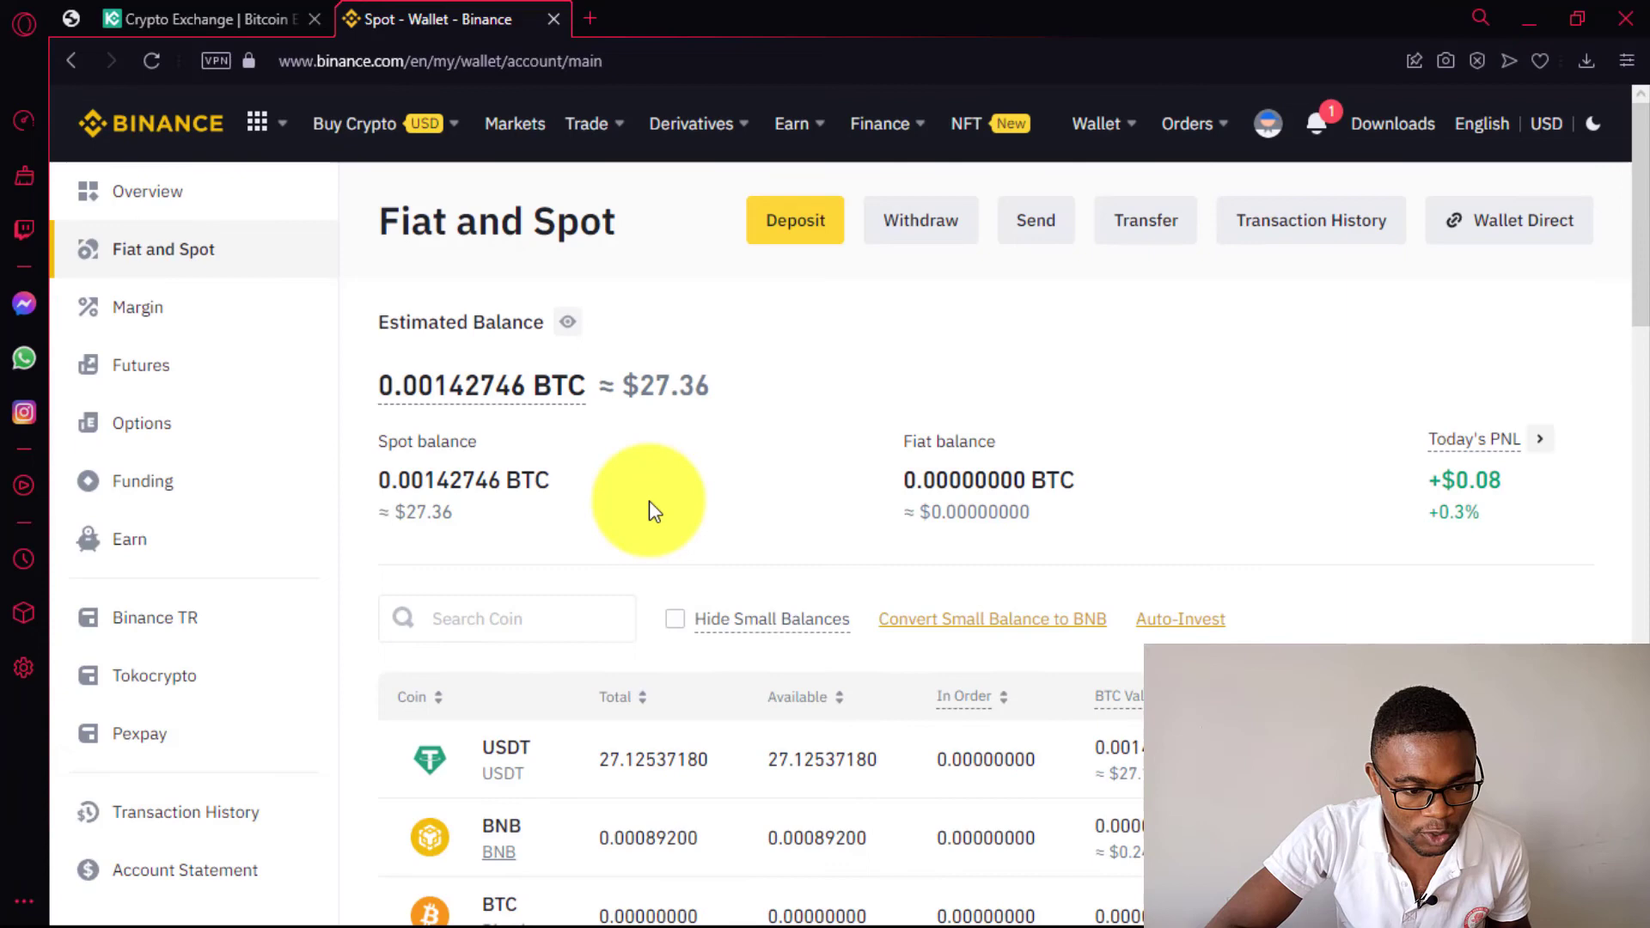
{"action": "left_click_drag", "start_coordinate": [626, 386], "coordinate": [710, 386]}
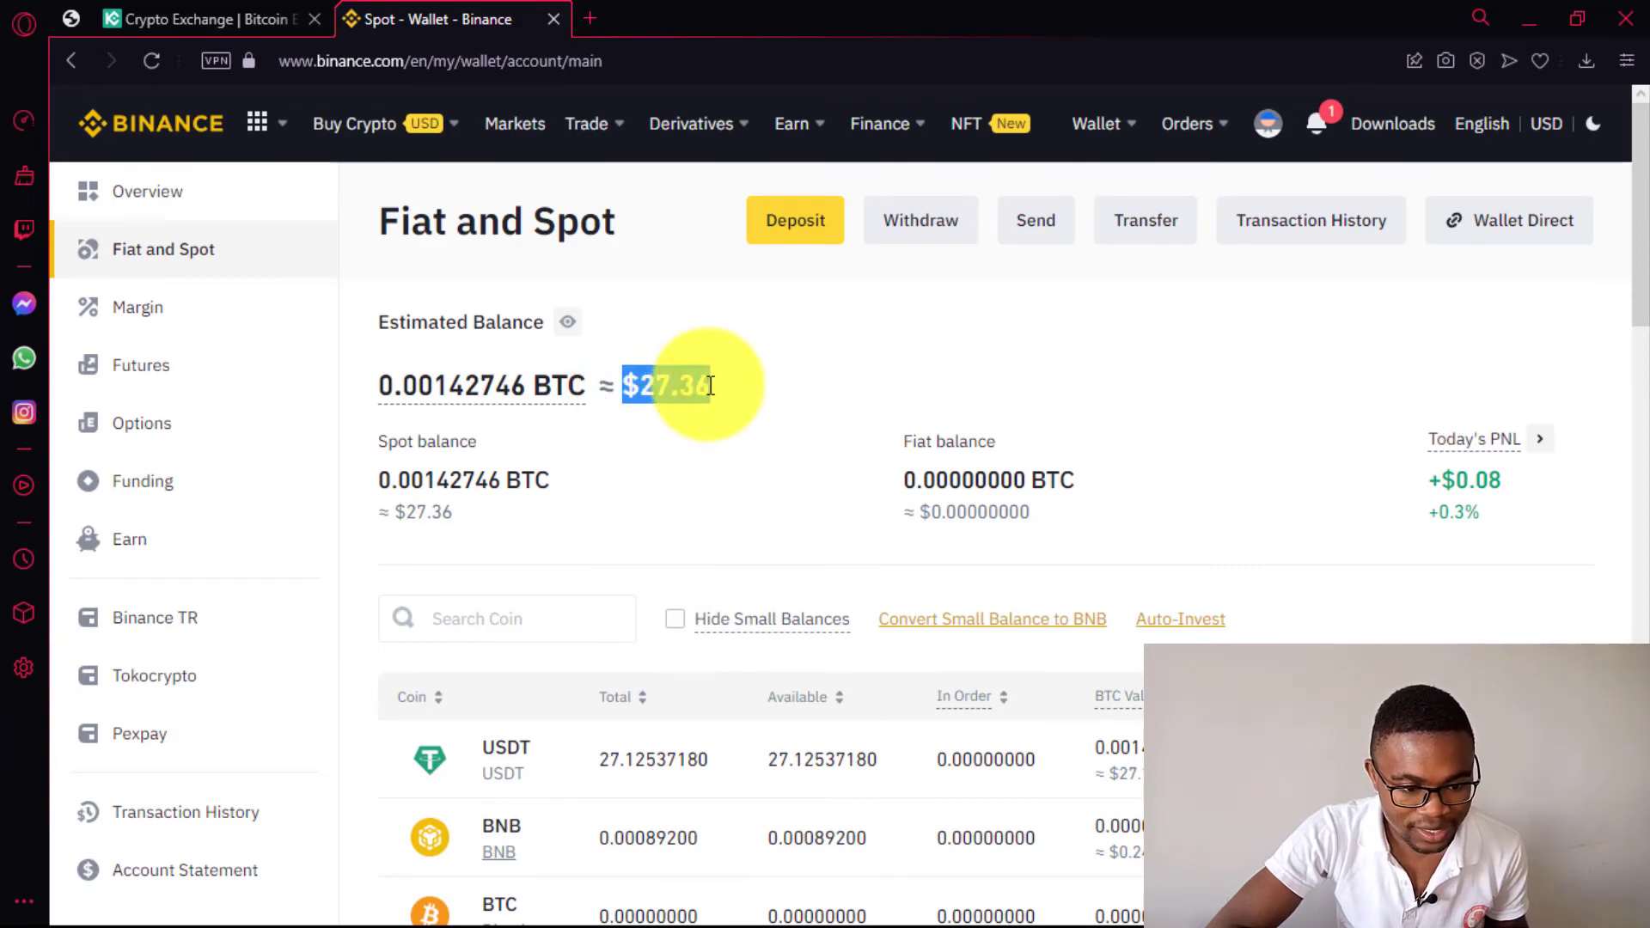
{"action": "left_click", "coordinate": [708, 439]}
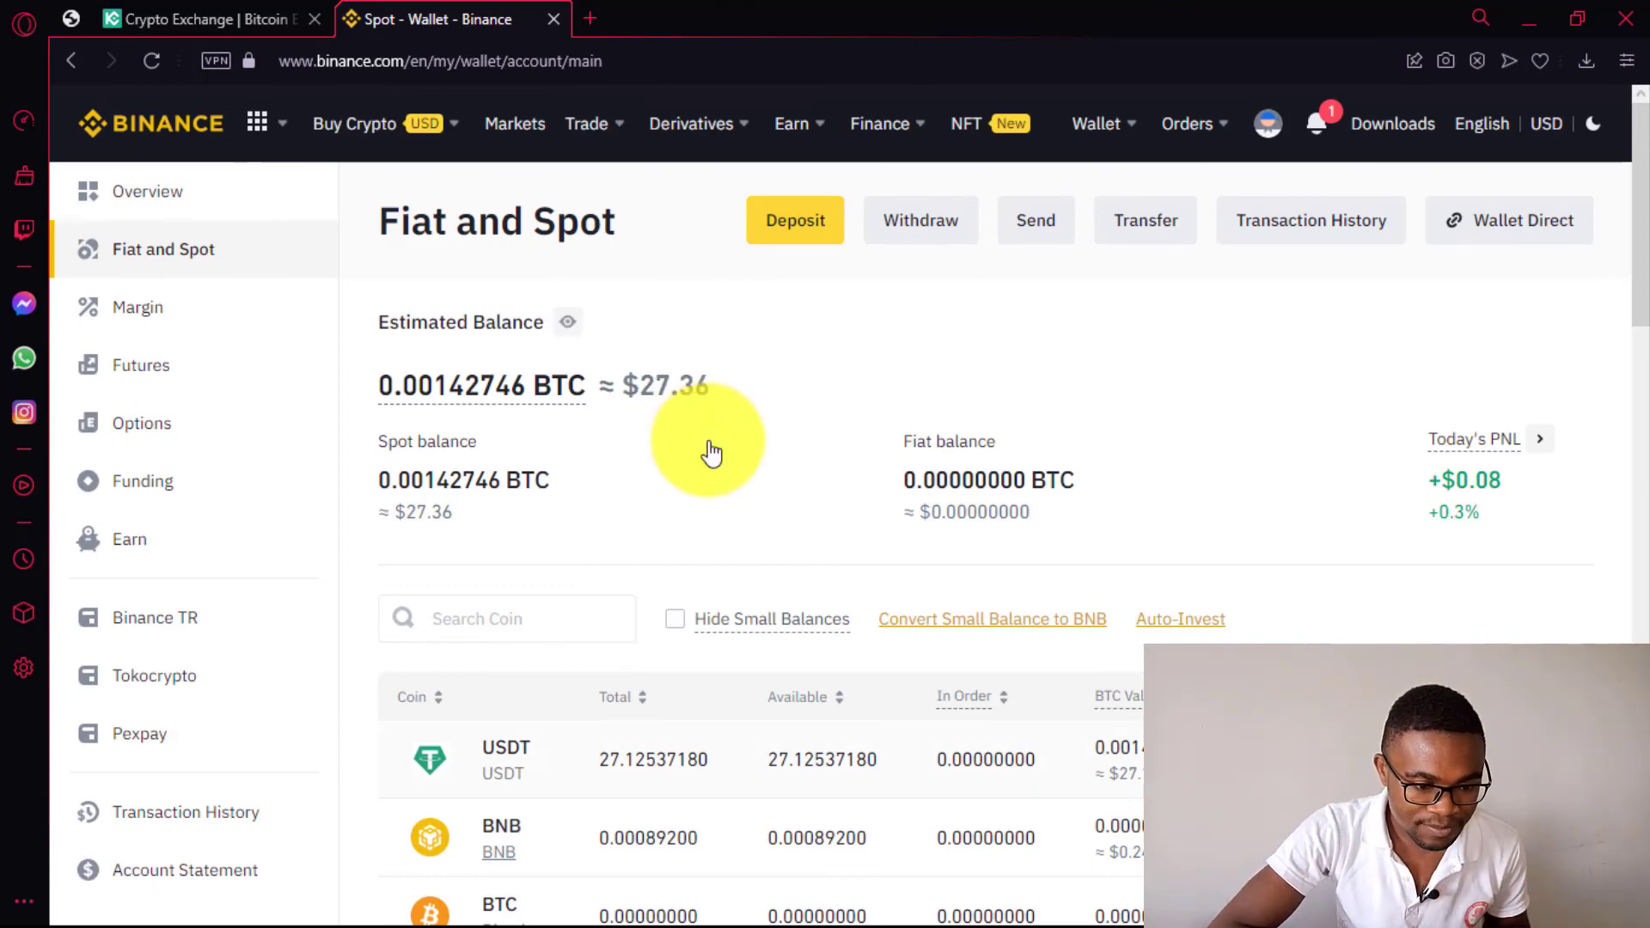